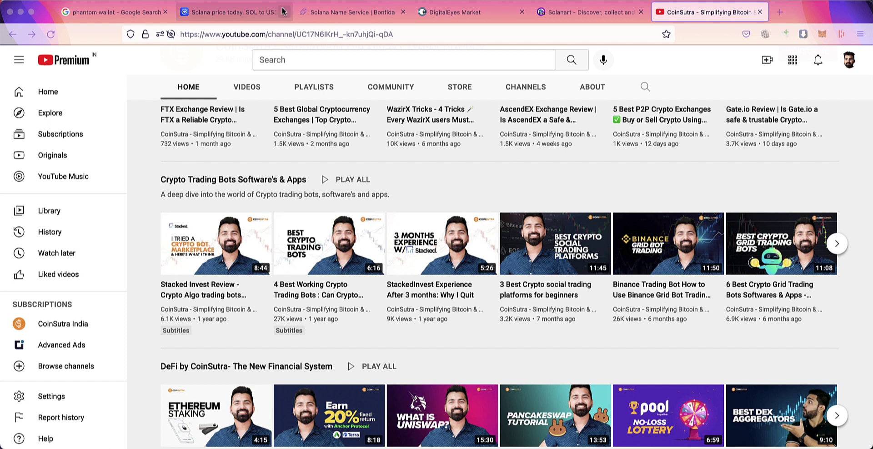
Step: View Solana's $212.84 CoinMarketCap price page, then bring up Bonfida's Solana Name Service homepage
left_click(114, 12)
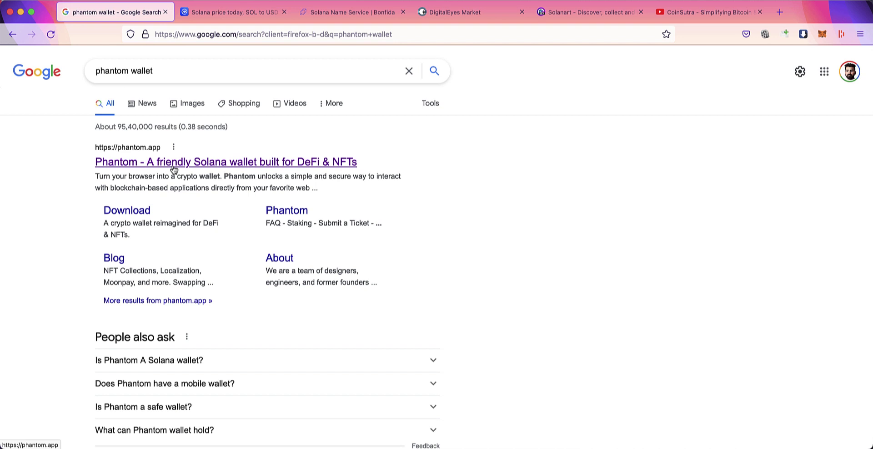
left_click(210, 11)
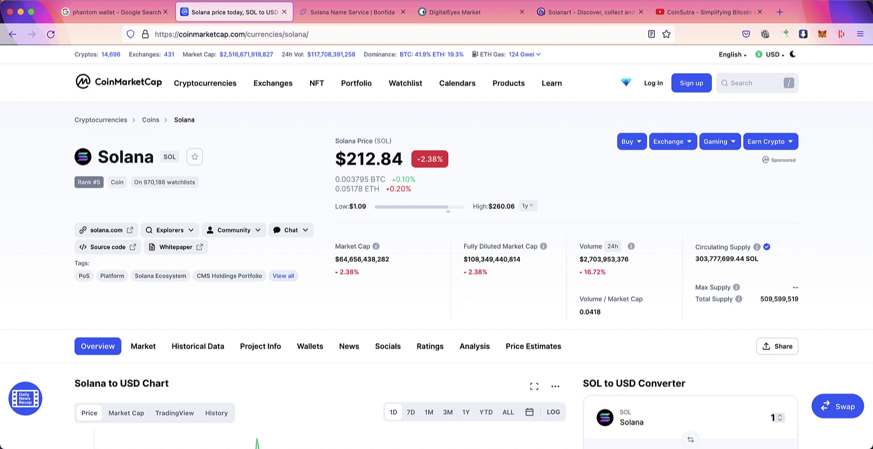
left_click(364, 13)
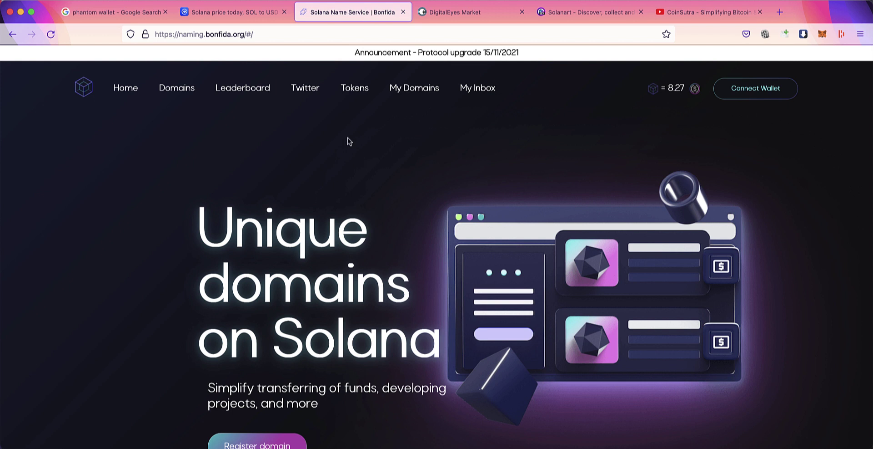
Step: Browse Solanart's hot and top NFT collections, then open DigitalEyes' CONNECT WALLET chooser
left_click(459, 14)
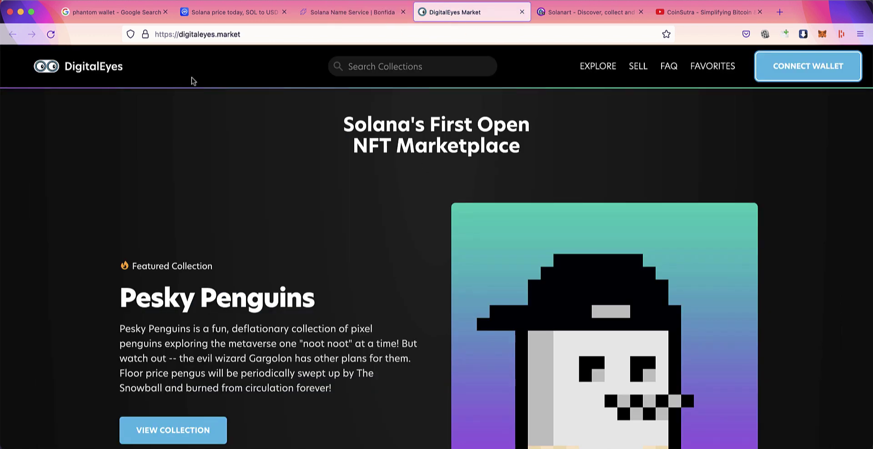
left_click(583, 18)
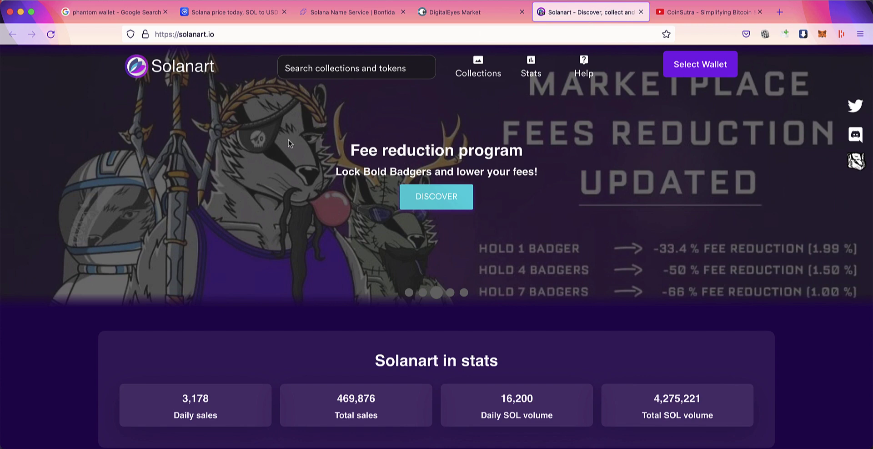
scroll(390, 221, "down", 5)
scroll(390, 221, "down", 3)
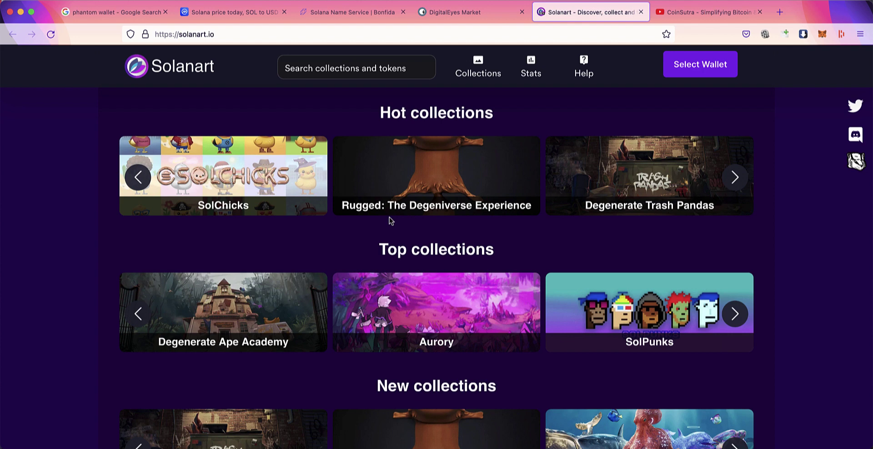
scroll(389, 220, "up", 8)
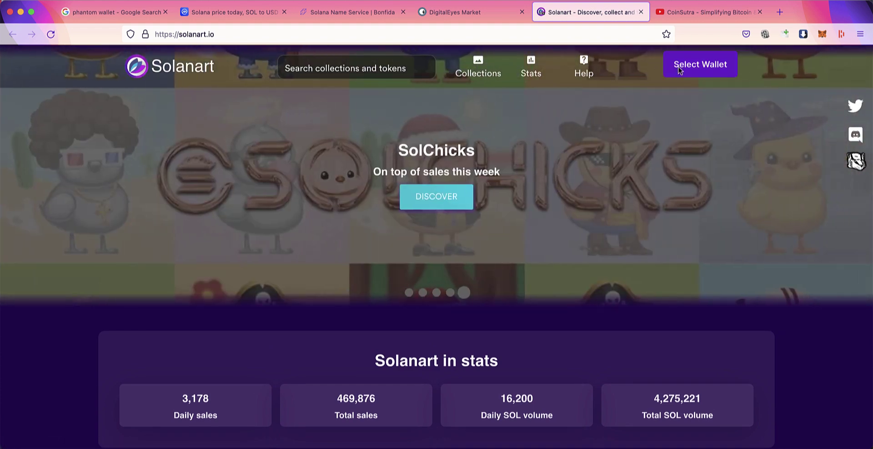
left_click(466, 13)
left_click(809, 71)
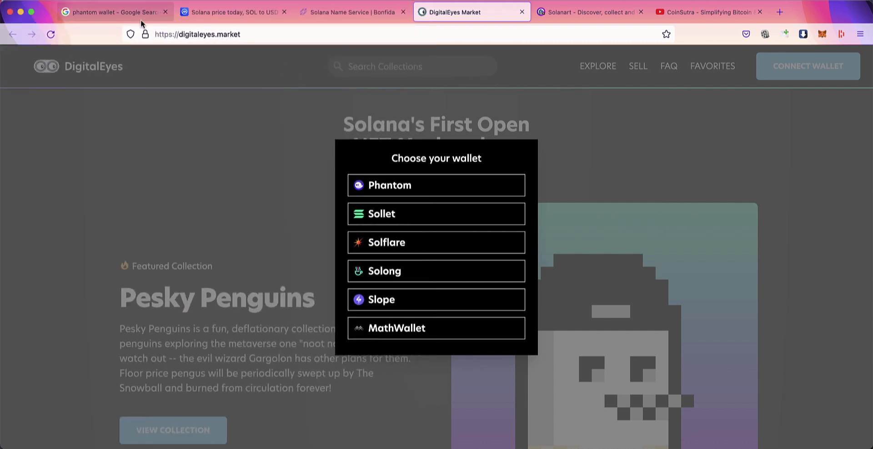
Step: Open the official Phantom site from the 'phantom wallet' Google results in a new tab
left_click(114, 12)
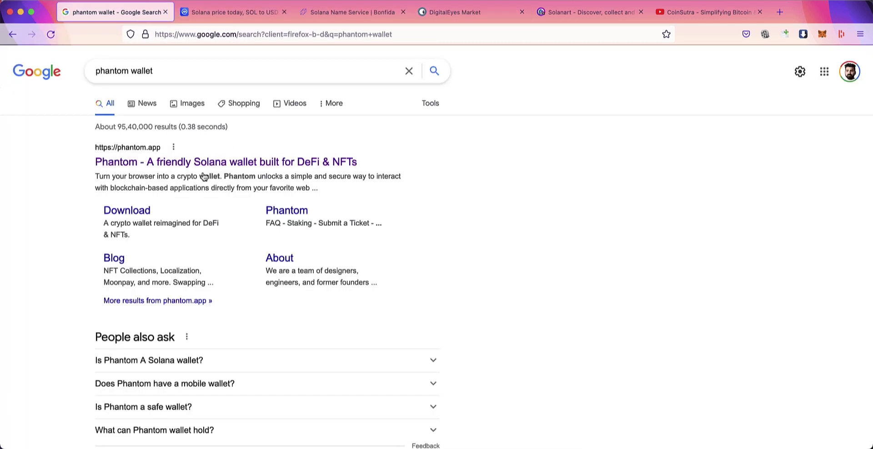
left_click(167, 163, "super")
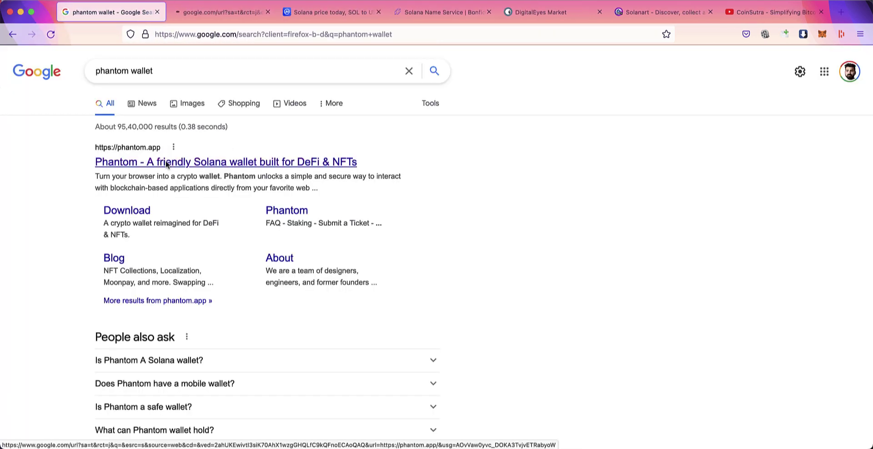
left_click(208, 12)
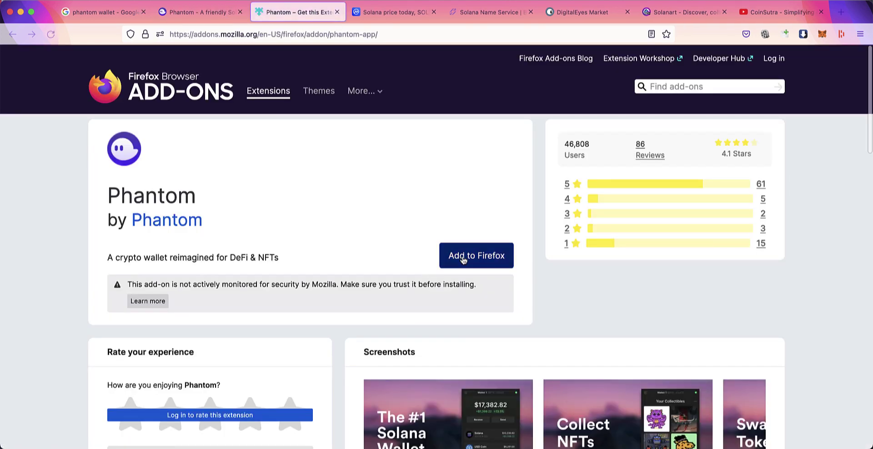
Step: Add the Phantom extension to Firefox from its add-on listing page
left_click(462, 258)
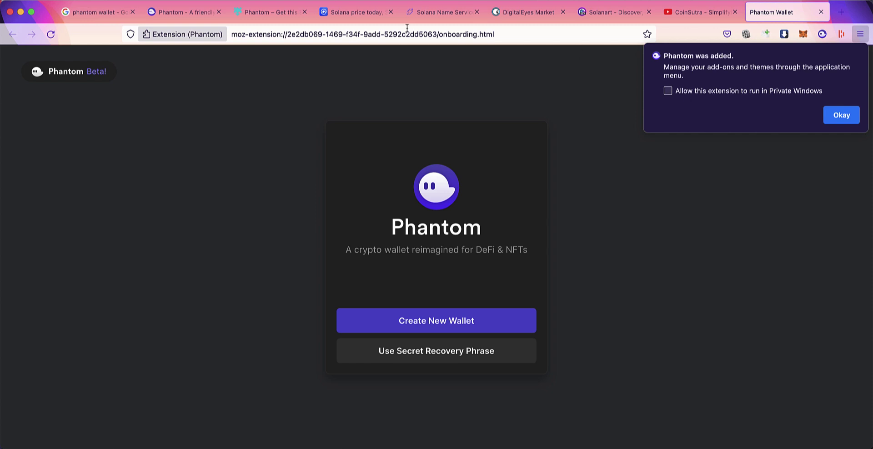
left_click(182, 12)
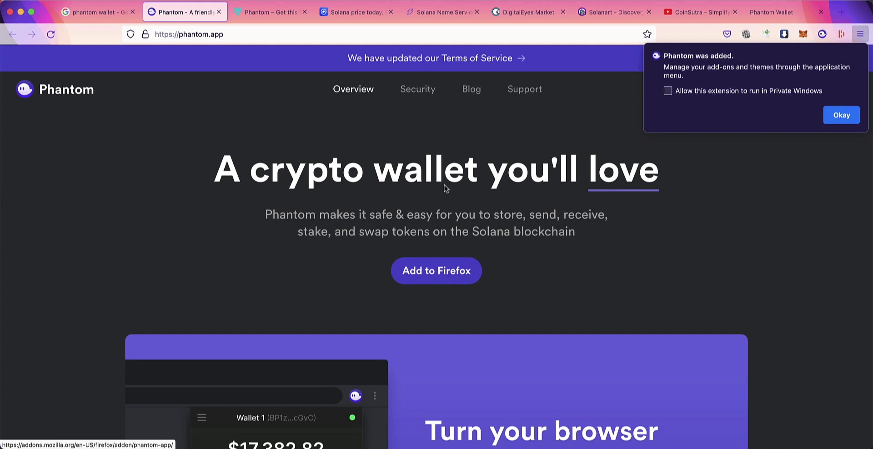
left_click(786, 13)
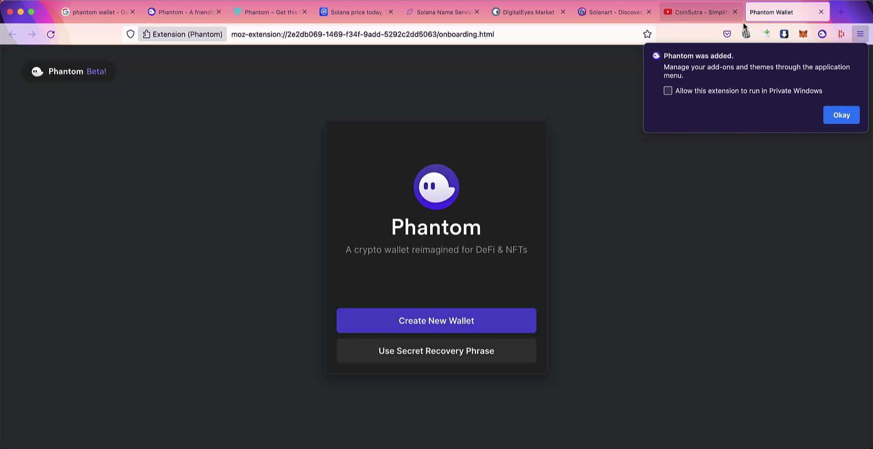
Step: Dismiss the 'Phantom was added' notice and bring up Phantom's new-wallet welcome page
left_click(842, 115)
left_click(824, 35)
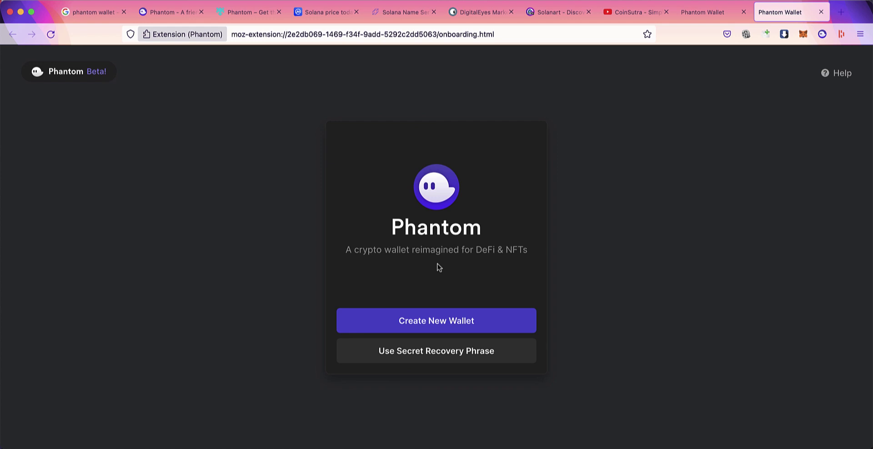
left_click(464, 12)
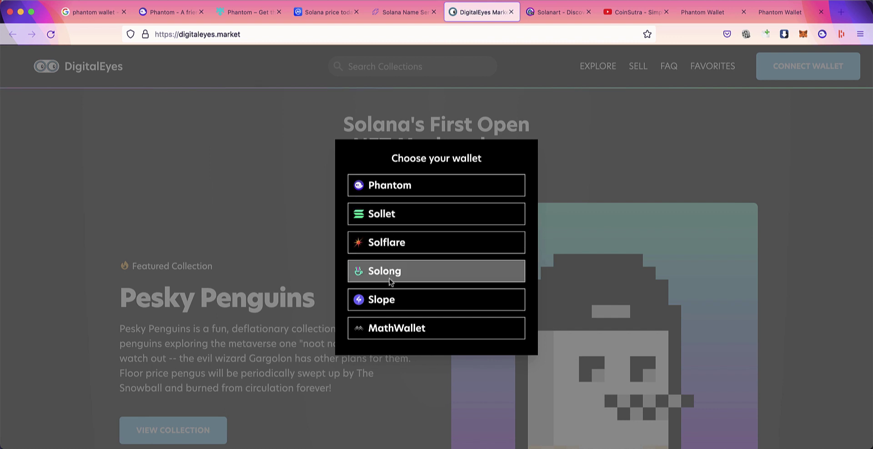
left_click(776, 20)
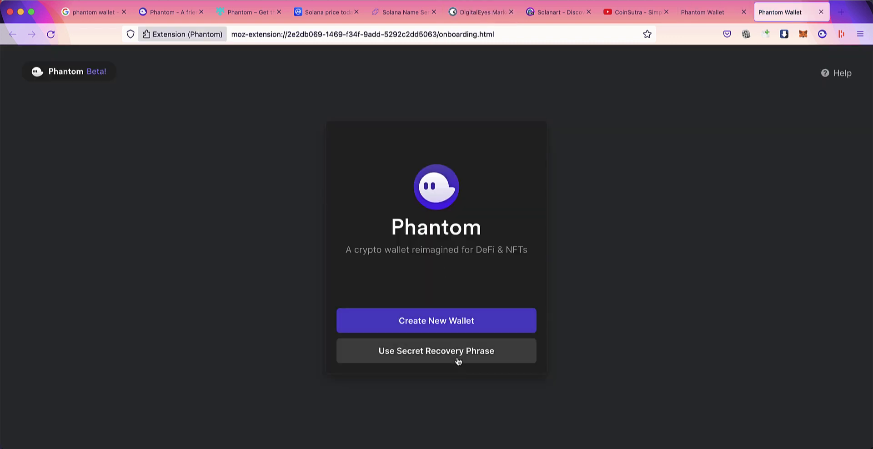
Step: Create a new wallet, paste its copied Secret Recovery Phrase into a Stickies note, and confirm it's saved
left_click(439, 324)
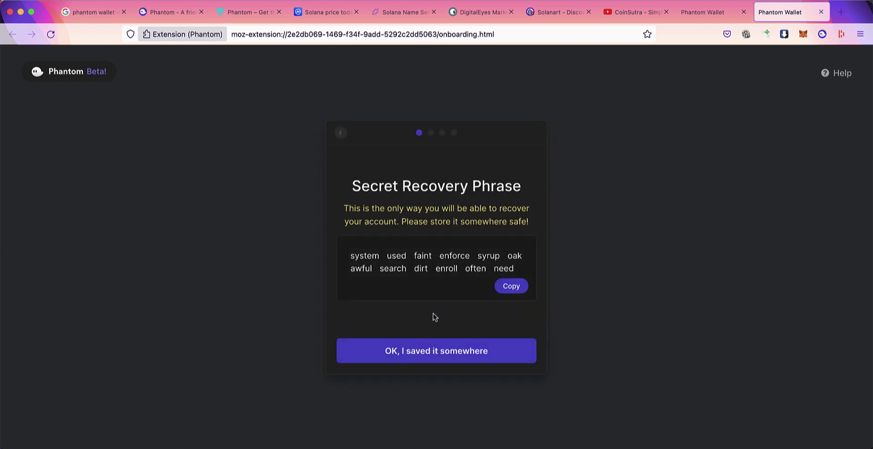
left_click(512, 288)
key("super+Tab")
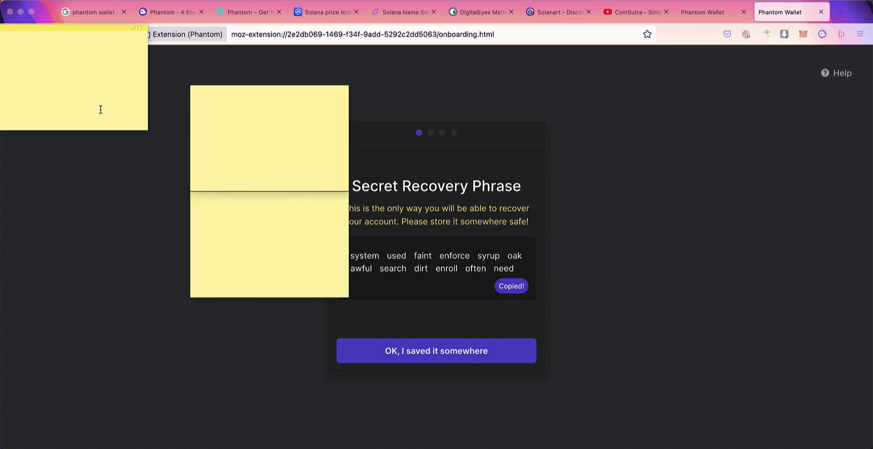
key("super+v")
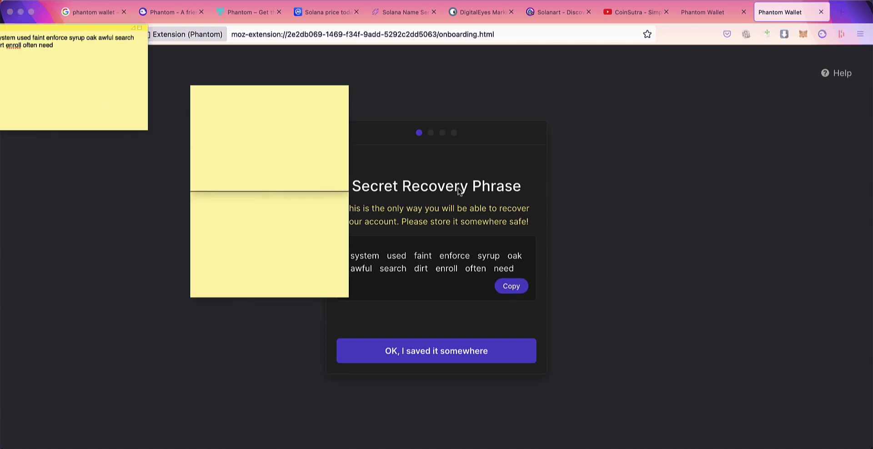
left_click(561, 268)
left_click(454, 354)
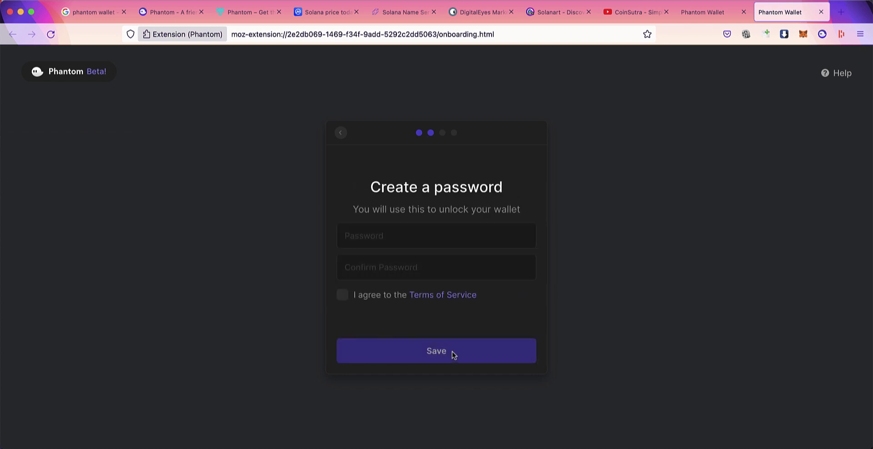
Step: Enter and confirm the wallet password, agree to the Terms of Service, and save
left_click(403, 241)
type("**********")
key("Tab")
type("**********")
left_click(343, 294)
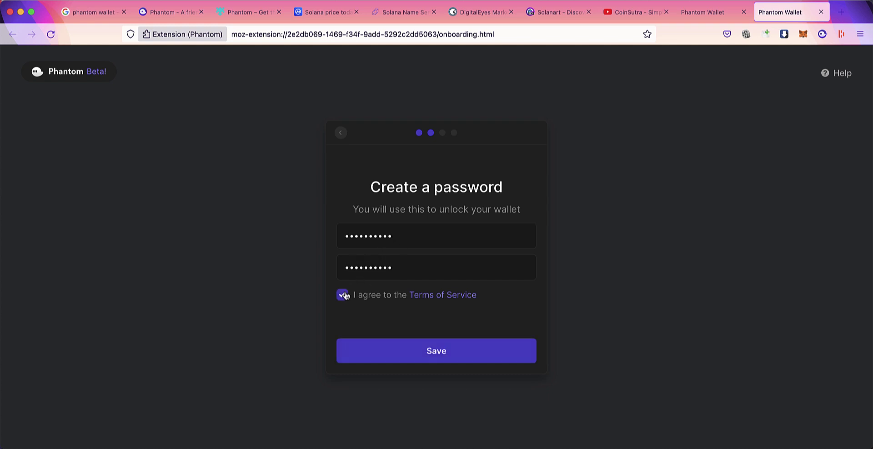
left_click(415, 349)
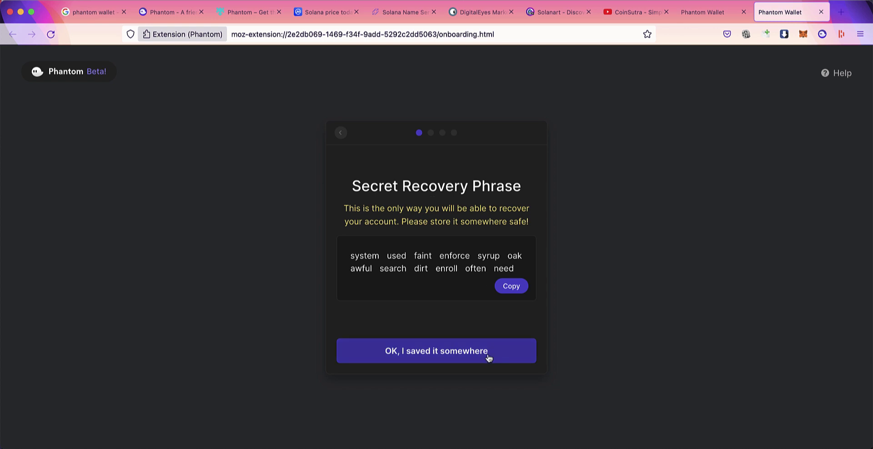
Step: Confirm the phrase is saved, enter the new password twice, and click Finish on 'You're all done!'
left_click(475, 363)
left_click(415, 236)
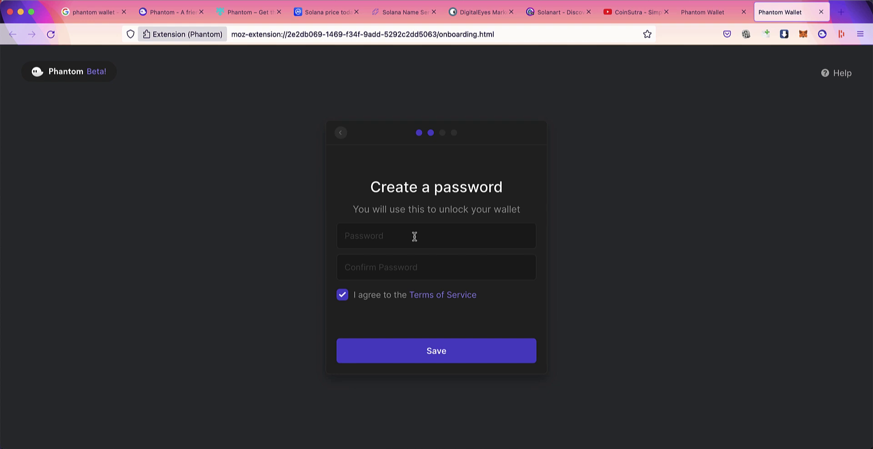
type("************")
key("Tab")
type("************")
left_click(433, 359)
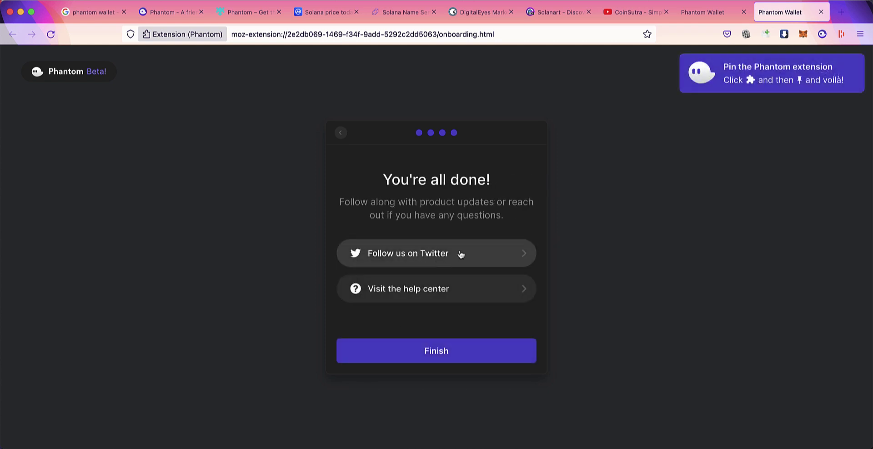
left_click(435, 359)
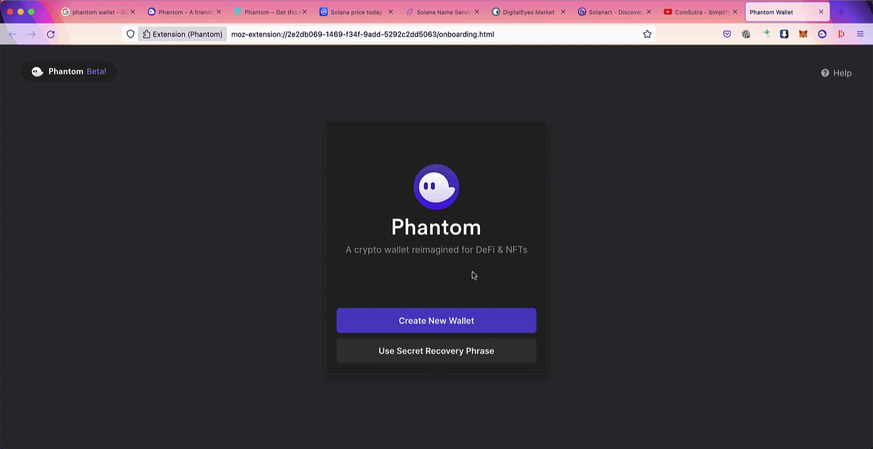
Step: Open Phantom's Deposit list, view the Solana deposit details, then back out to Wallet 1
left_click(823, 34)
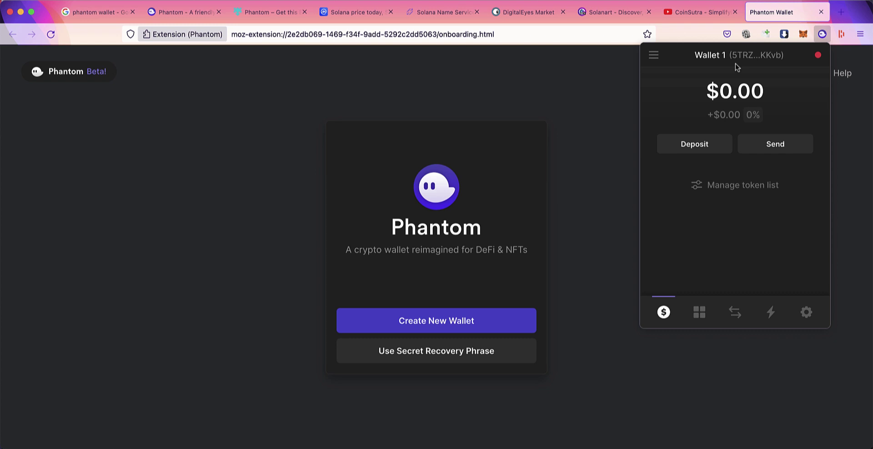
left_click(701, 145)
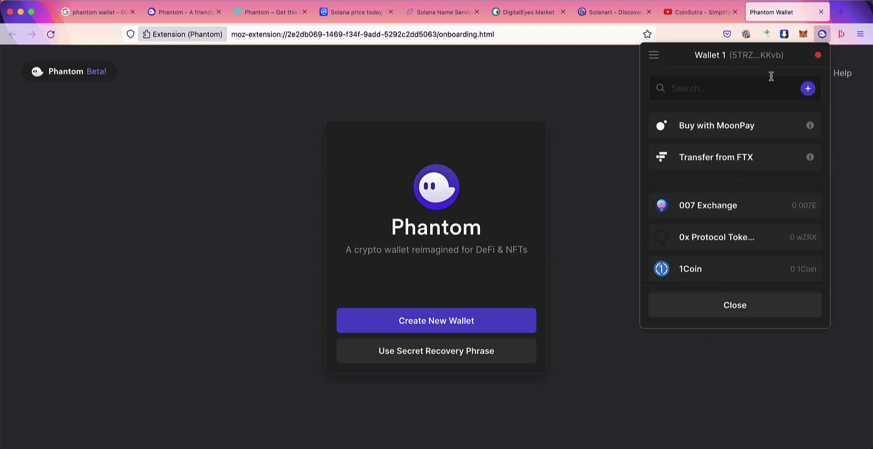
left_click(765, 96)
type("sol")
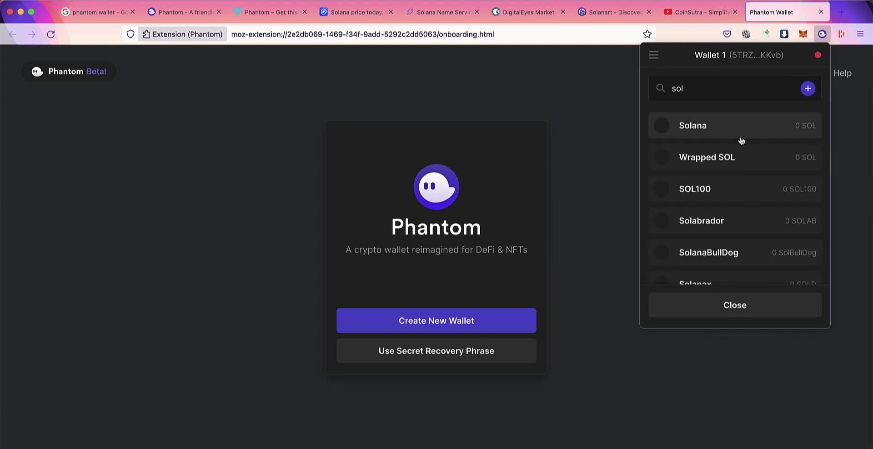
left_click(740, 128)
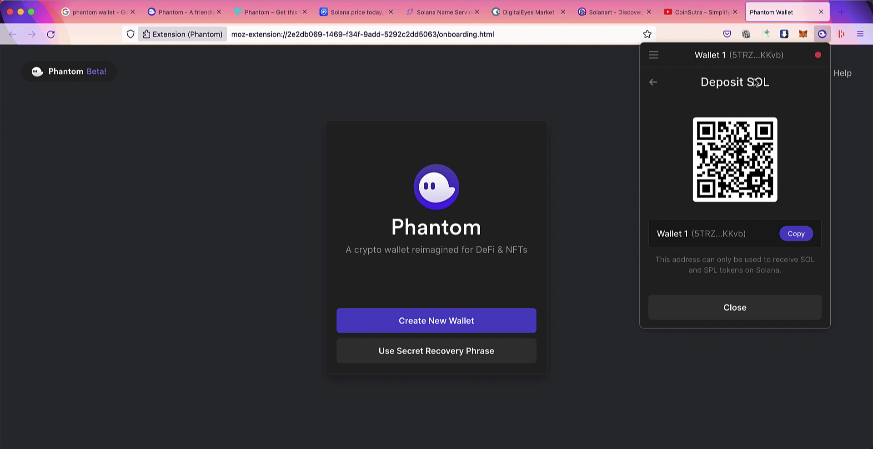
left_click(653, 82)
left_click(654, 55)
left_click(677, 82)
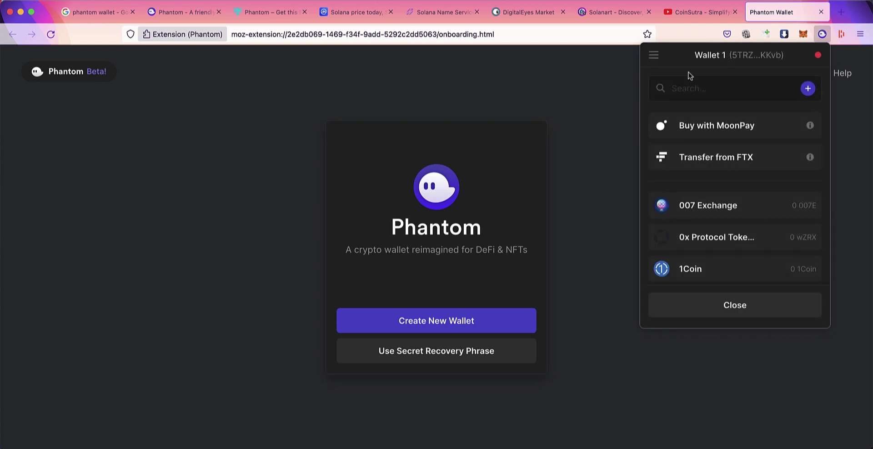
left_click(727, 306)
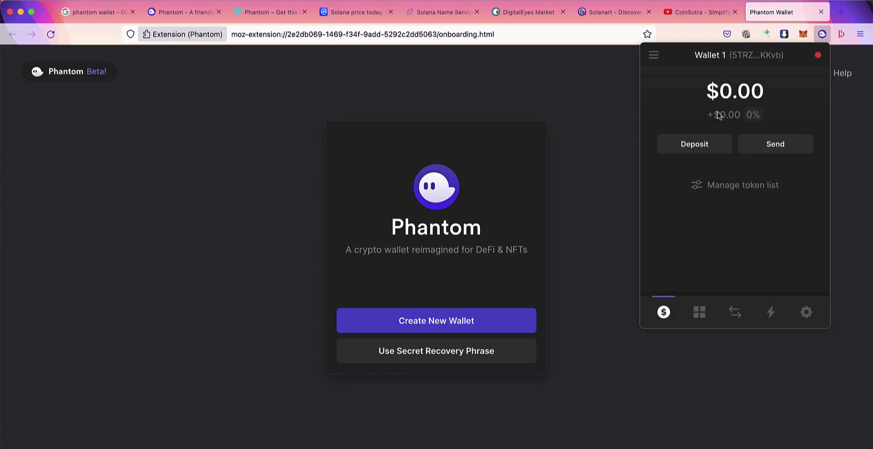
Step: Search 'aury' in the deposit list, pick Aurory, and copy the wallet's receiving address
left_click(709, 149)
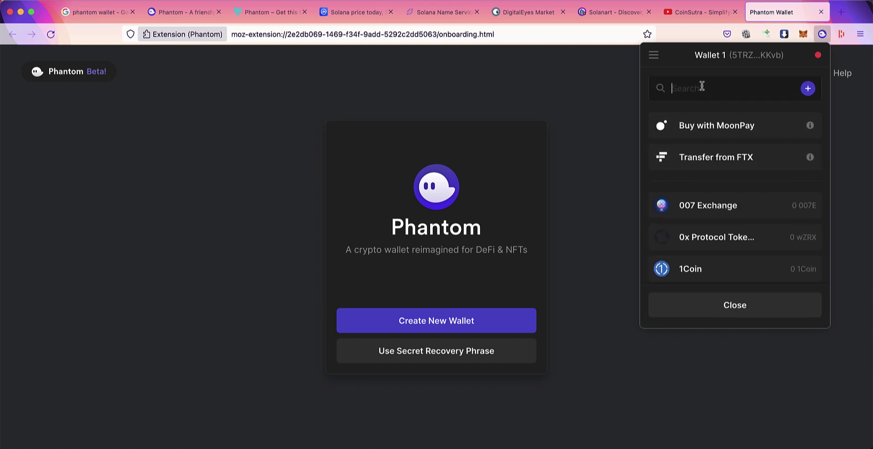
type("sol")
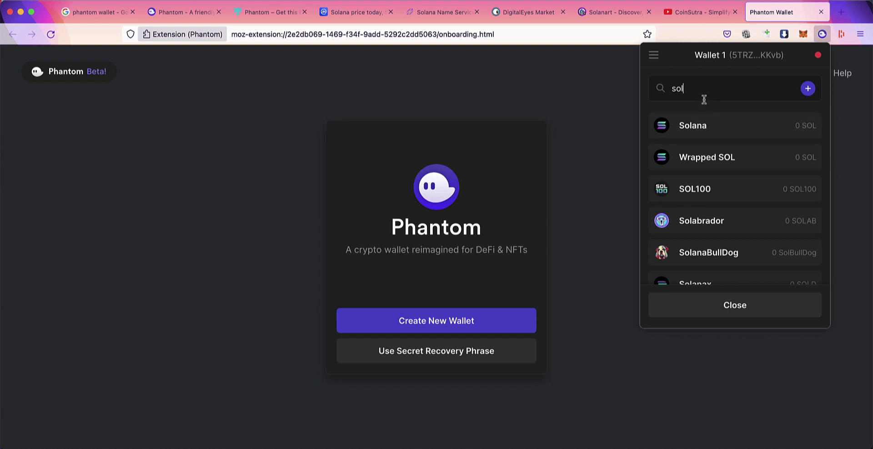
key("BackSpace")
key("BackSpace")
key("BackSpace")
type("aurt")
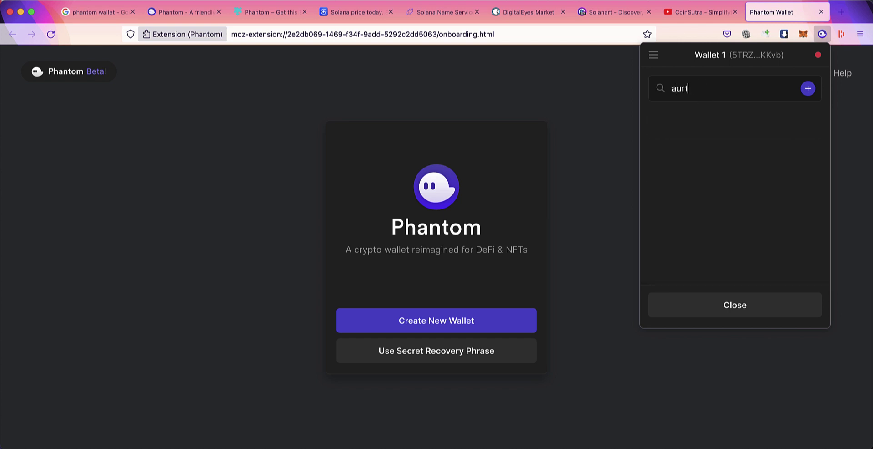
key("BackSpace")
type("y")
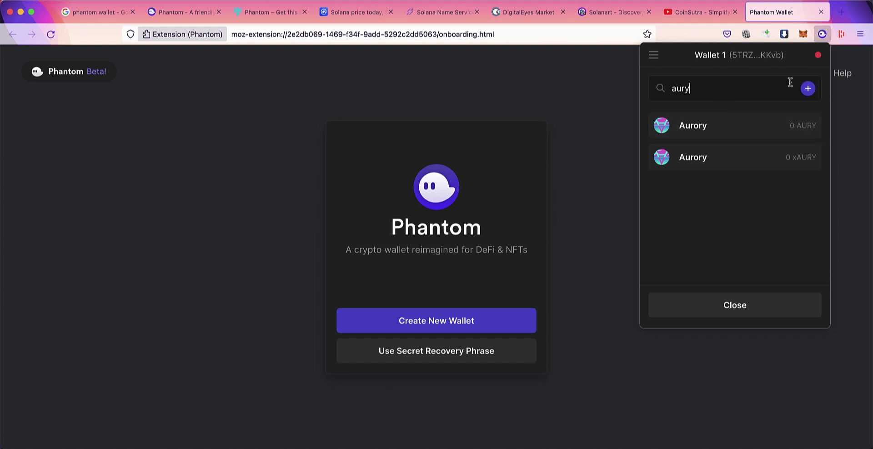
left_click(654, 55)
left_click(678, 79)
left_click(654, 55)
left_click(810, 172)
left_click(715, 125)
left_click(804, 234)
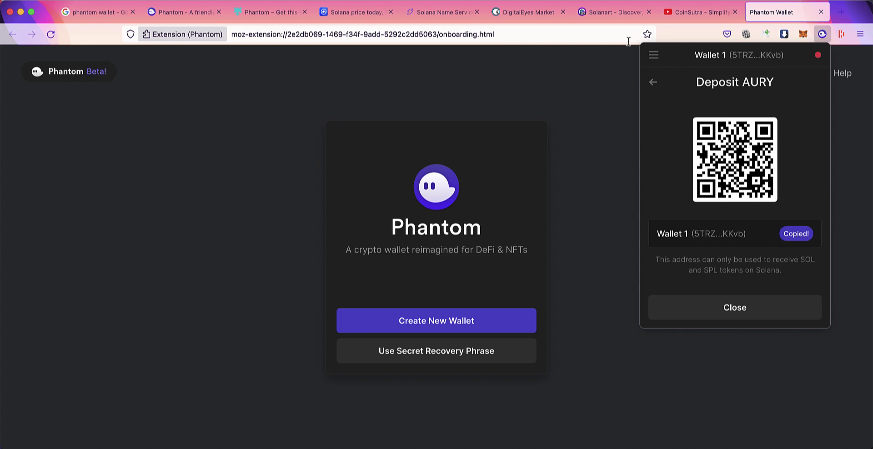
Step: Leave the AURY deposit screen and close the token list back to the wallet home
left_click(654, 55)
left_click(803, 106)
left_click(657, 82)
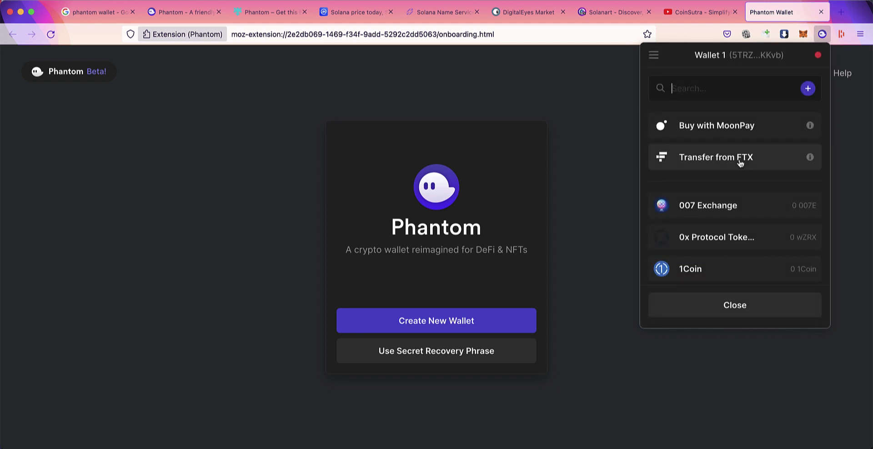
left_click(748, 300)
Step: Try the Send token search for 'sol' and the Add token form, then return to Wallet 1
left_click(772, 145)
type("sol")
left_click(807, 87)
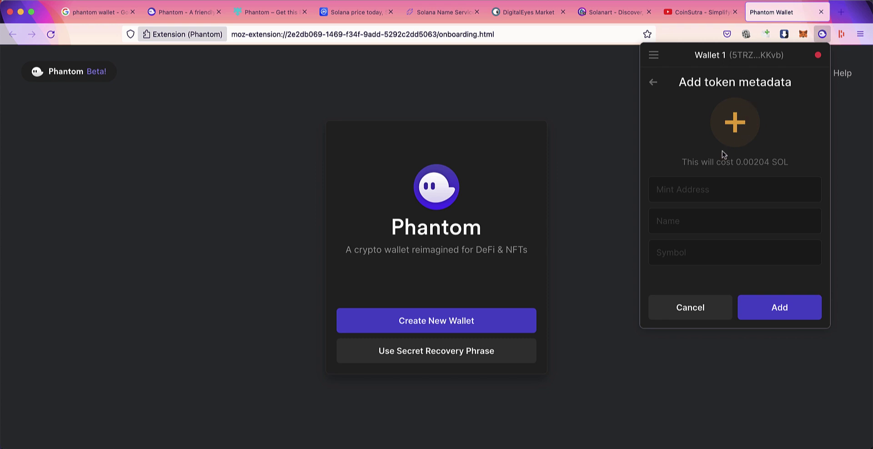
left_click(652, 82)
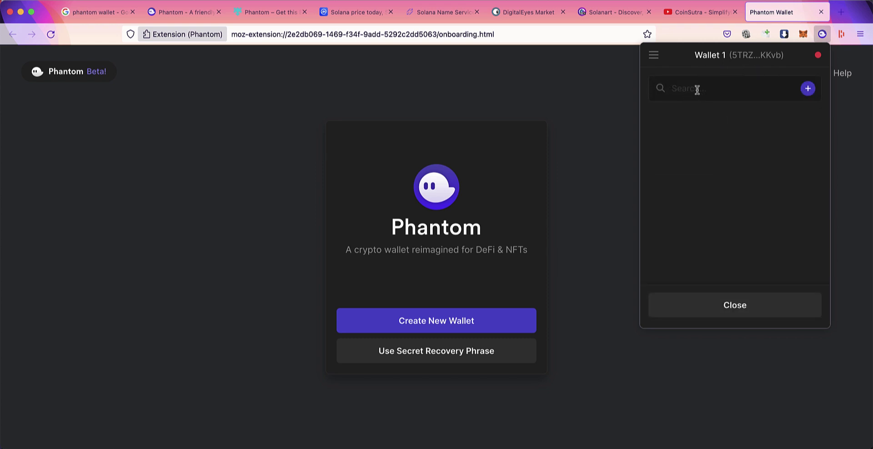
key("super+v")
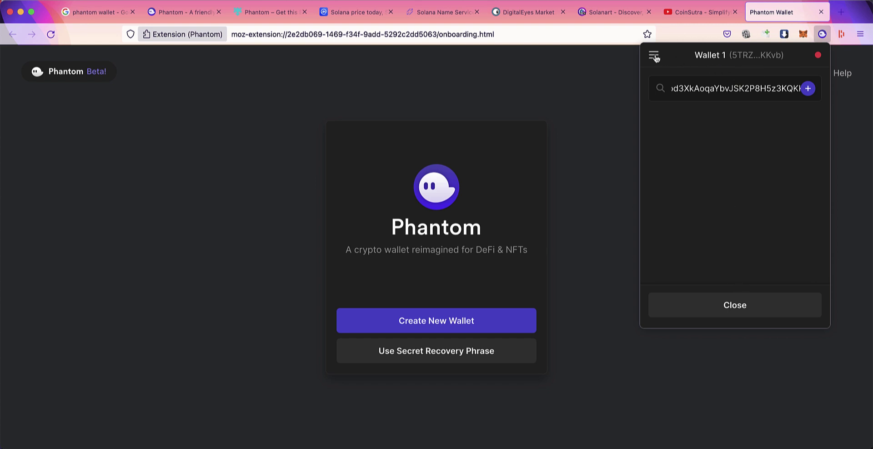
left_click(654, 55)
left_click(683, 82)
left_click(728, 304)
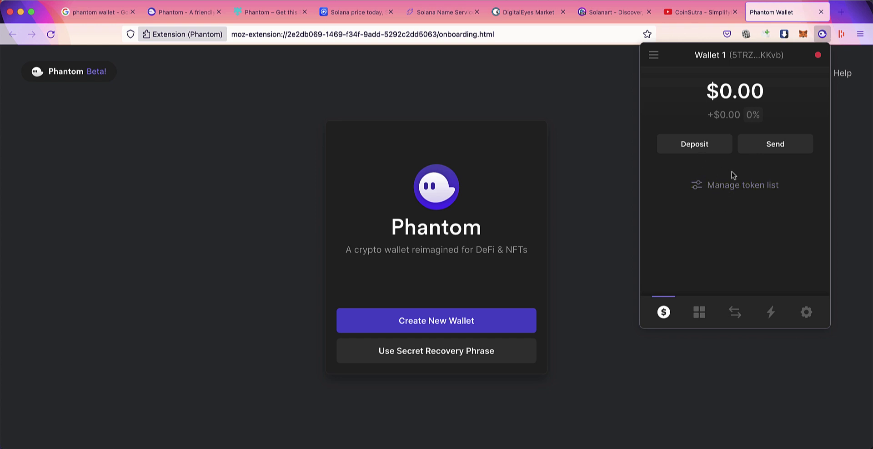
Step: Check Wallet 1's 'No collectibles' tab against the Collect NFTs demo on phantom.app
left_click(701, 313)
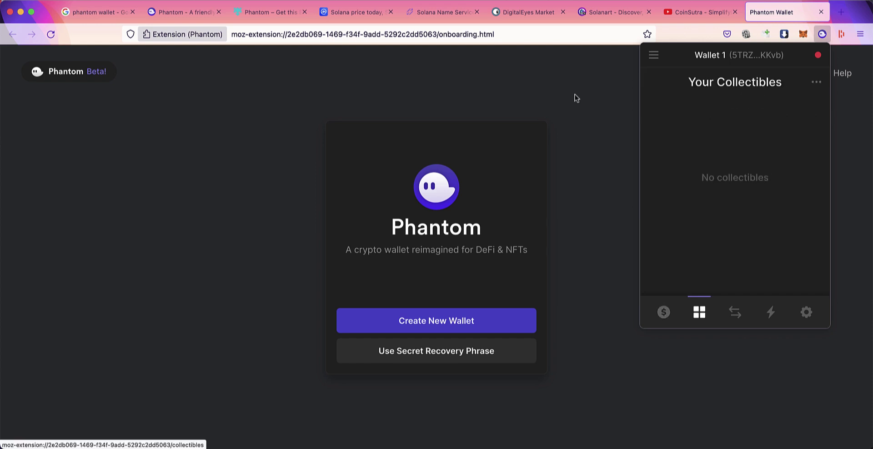
left_click(185, 12)
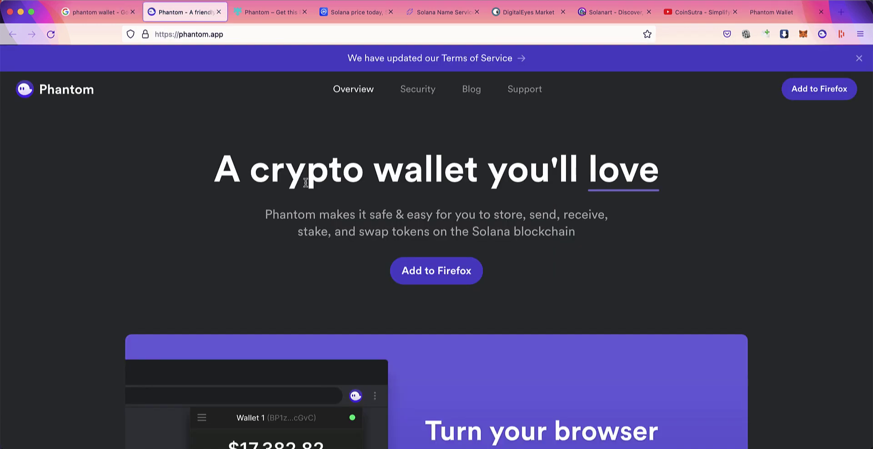
scroll(306, 186, "down", 5)
scroll(306, 185, "up", 3)
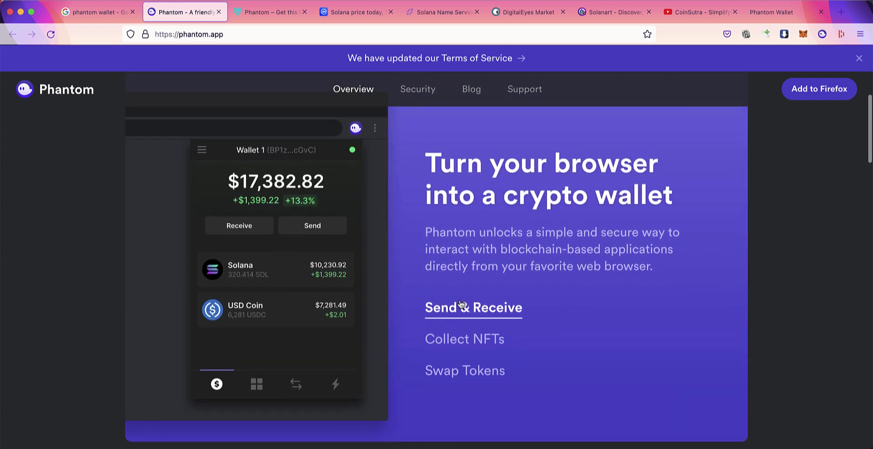
left_click(462, 342)
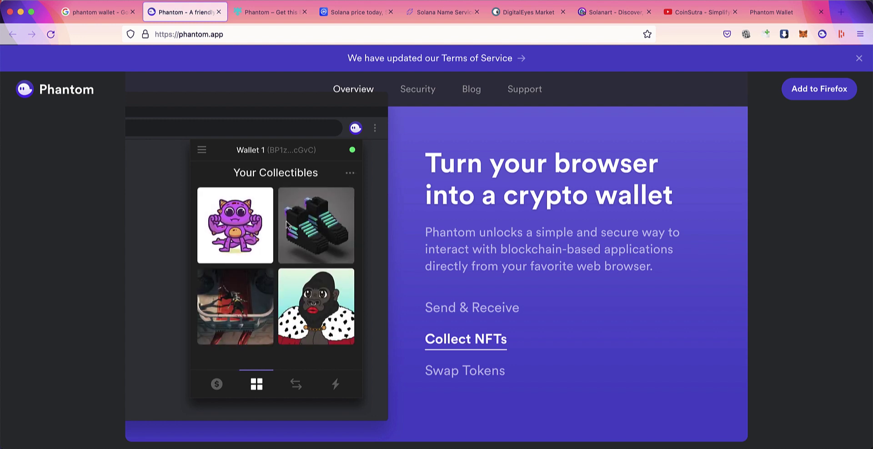
left_click(823, 34)
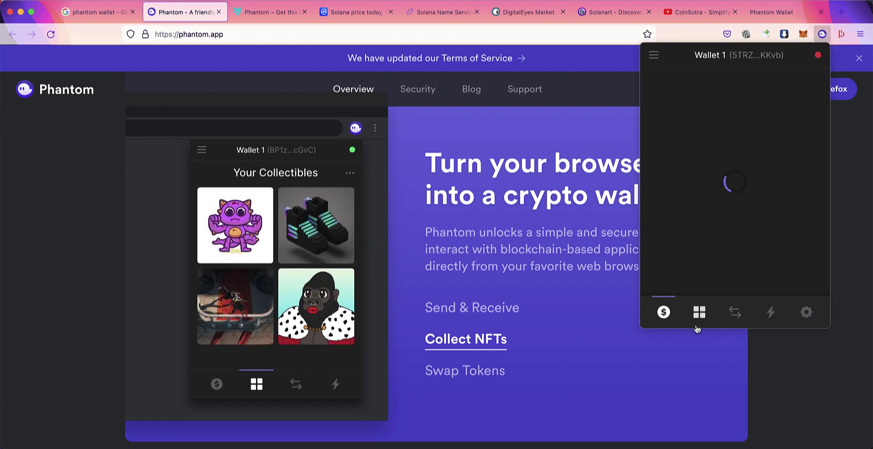
left_click(699, 312)
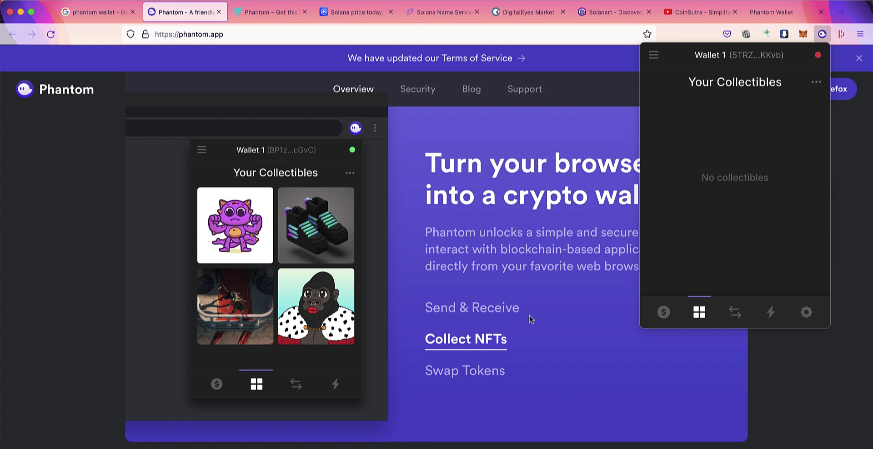
Step: Get a swap quote of 10 SOL for about 2094.55 USDC, then view the empty Recent Activity
left_click(476, 377)
left_click(822, 35)
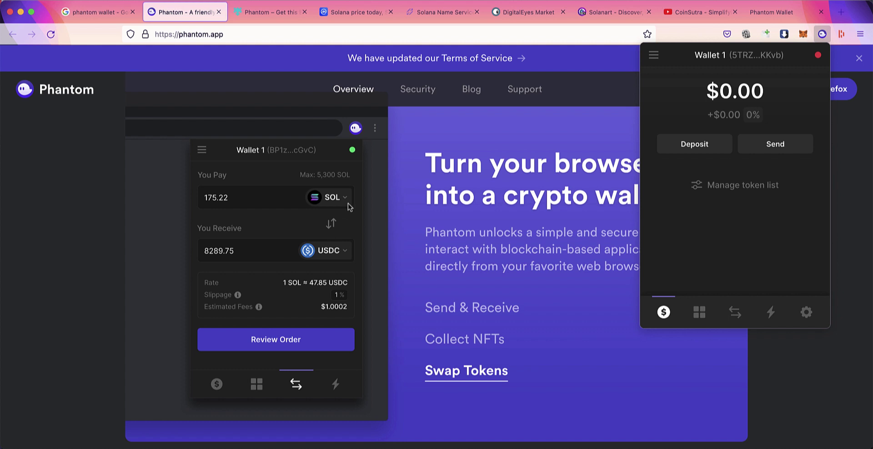
left_click(736, 312)
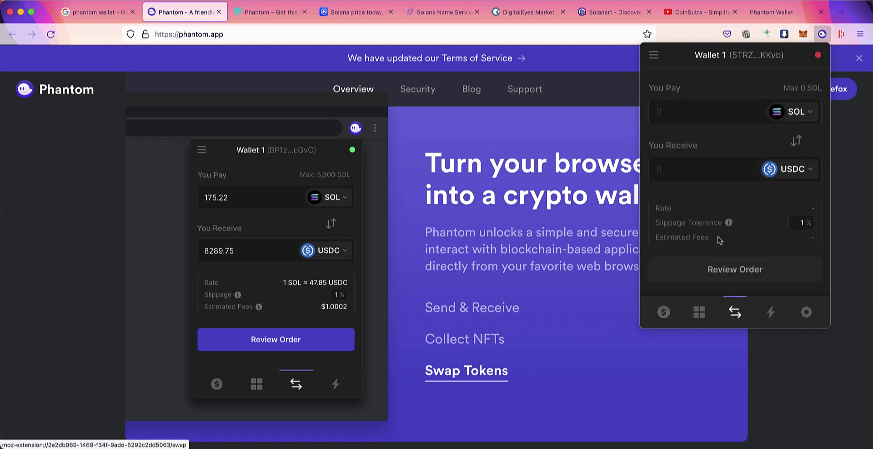
left_click(704, 111)
type("10")
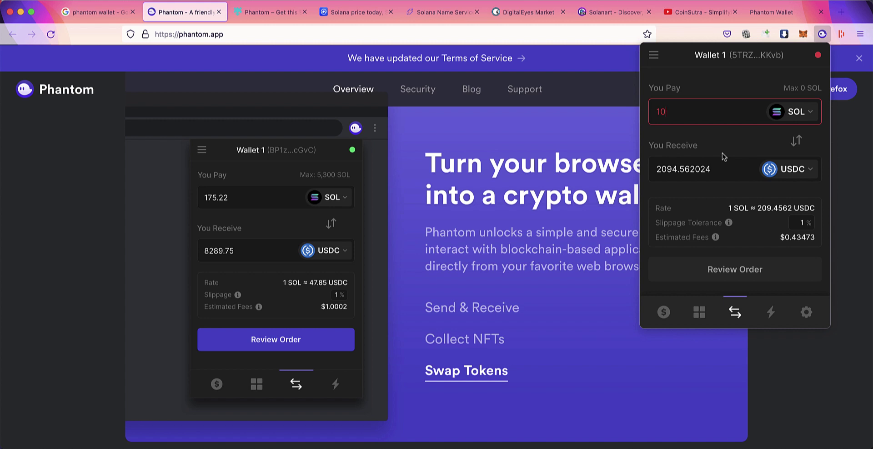
left_click(771, 312)
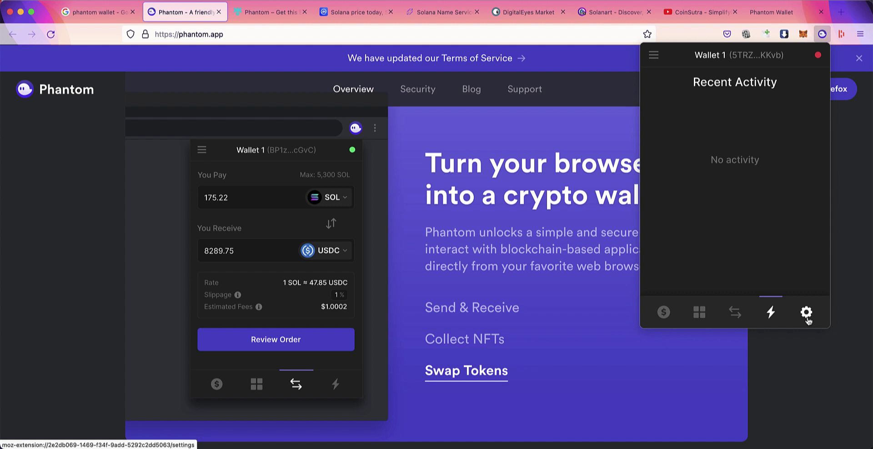
Step: Rename Wallet 1 to 'Tutorial wallet' in the wallet settings
left_click(807, 318)
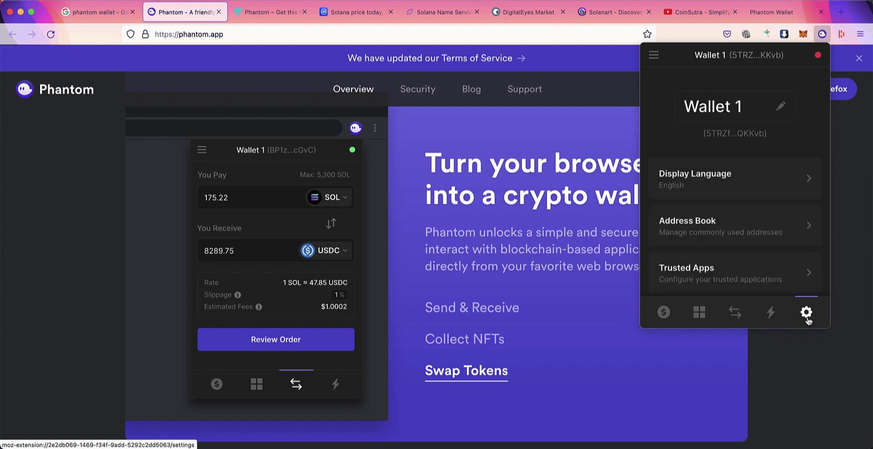
left_click(769, 98)
key("super+a")
key("BackSpace")
type("test")
key("BackSpace")
key("BackSpace")
key("BackSpace")
key("BackSpace")
type("Tuto")
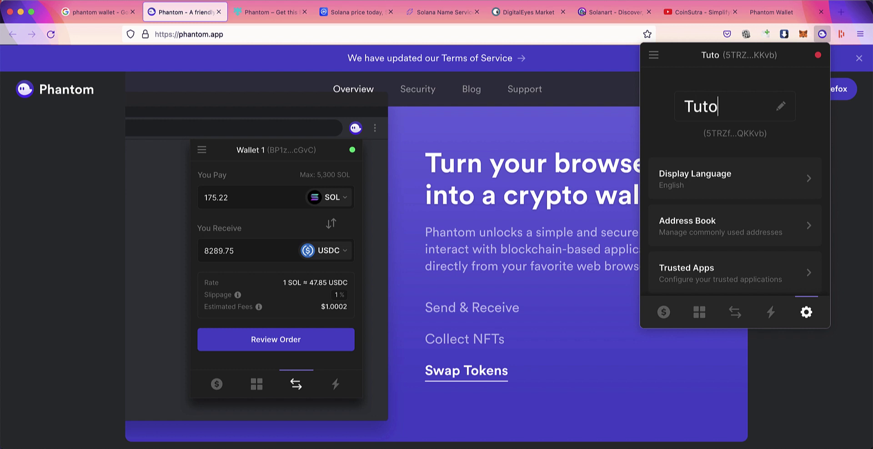
type("rial wallet")
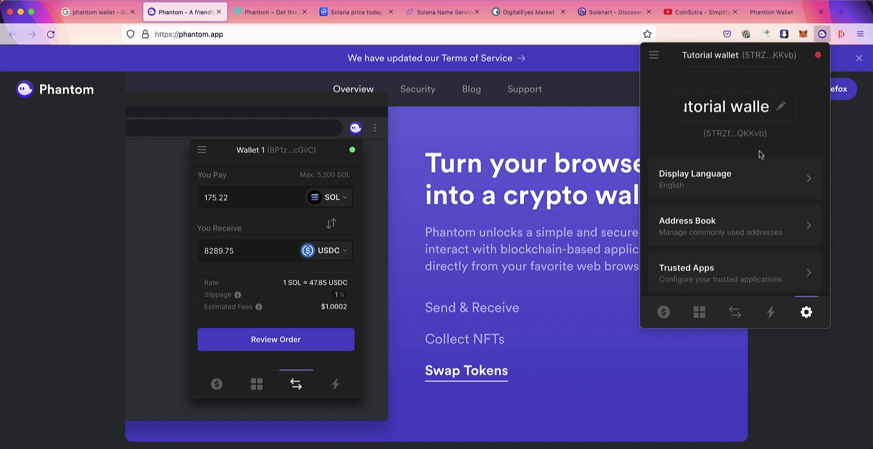
Step: Check the Display Language choices, leaving English, and return to the settings list
left_click(723, 189)
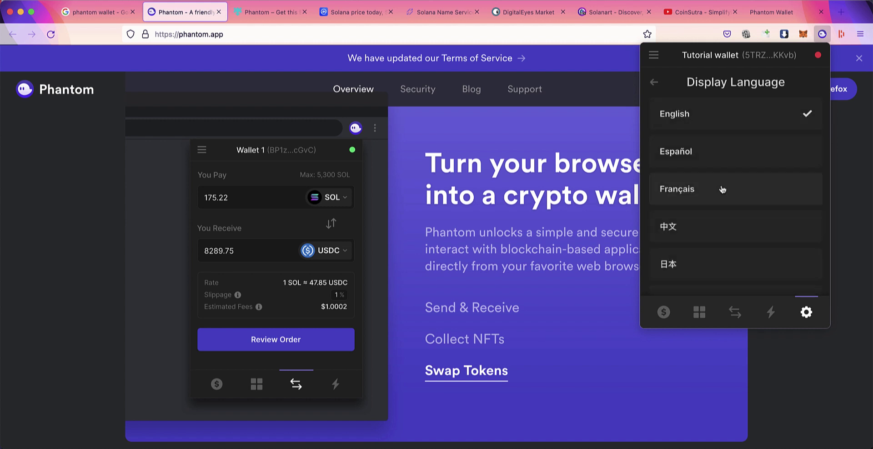
left_click(652, 82)
scroll(706, 214, "down", 3)
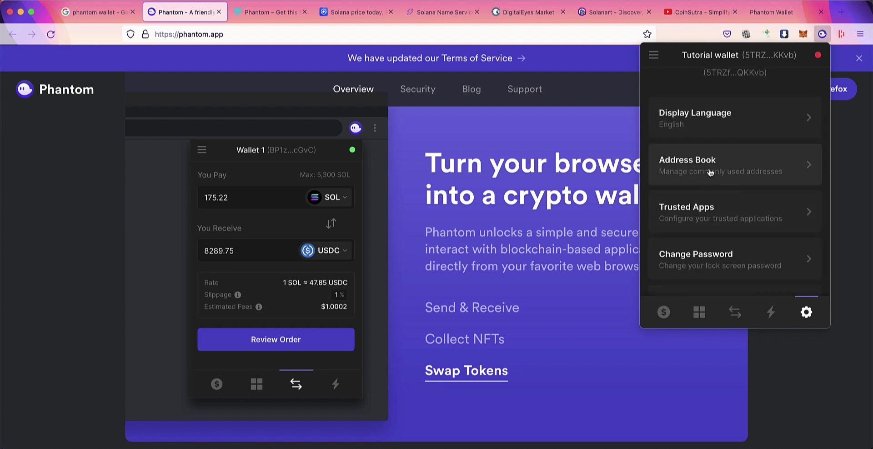
Step: View the empty Address Book and cancel adding an address, then show the empty Trusted Apps page
left_click(710, 172)
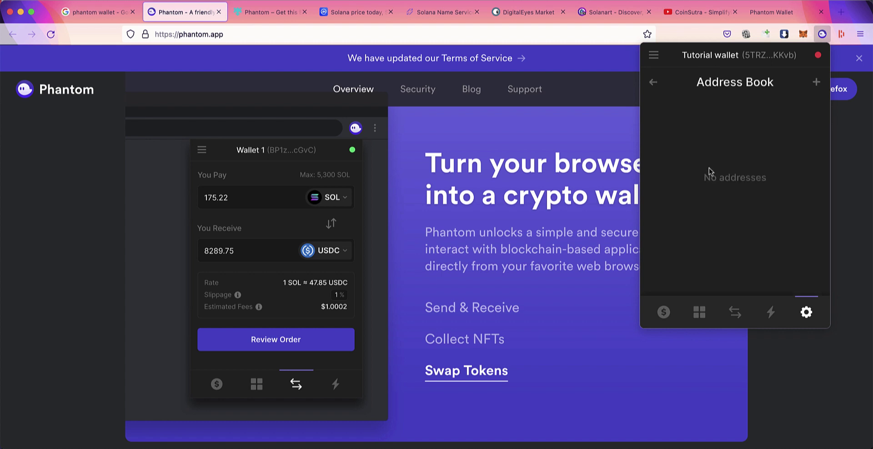
left_click(817, 83)
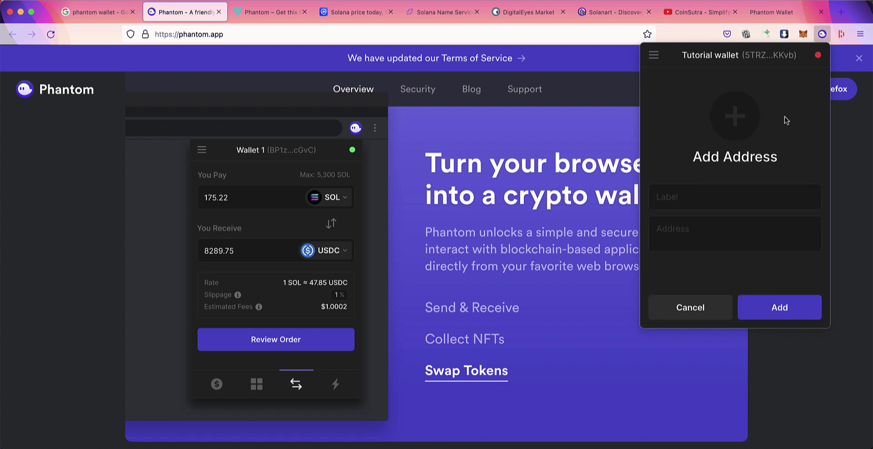
left_click(692, 302)
left_click(652, 84)
scroll(707, 211, "down", 3)
left_click(706, 177)
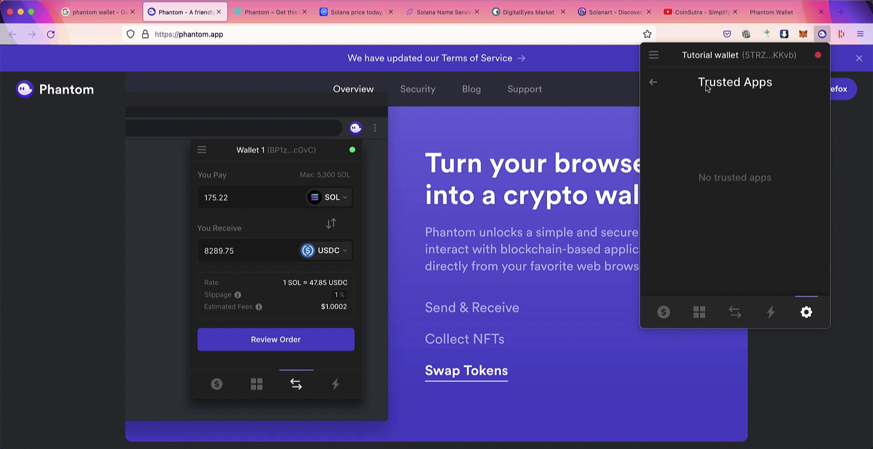
Step: Set the Auto-Lock Timer to 15 minutes and save it
left_click(654, 82)
scroll(721, 209, "down", 5)
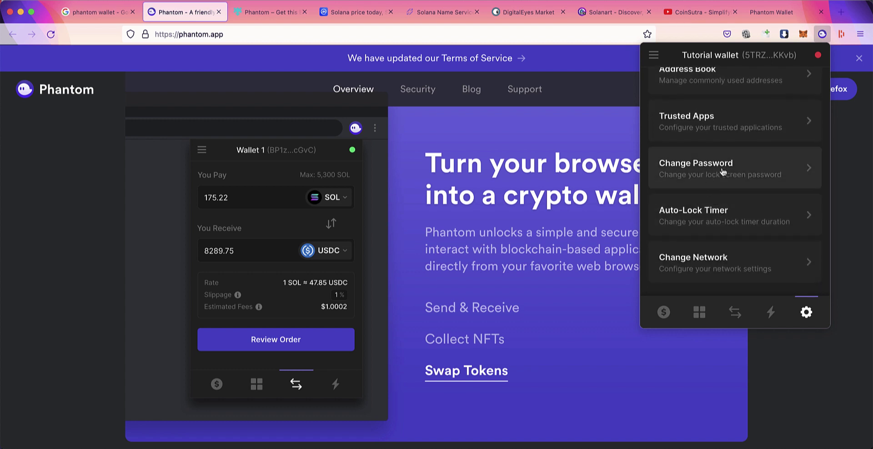
scroll(723, 171, "down", 3)
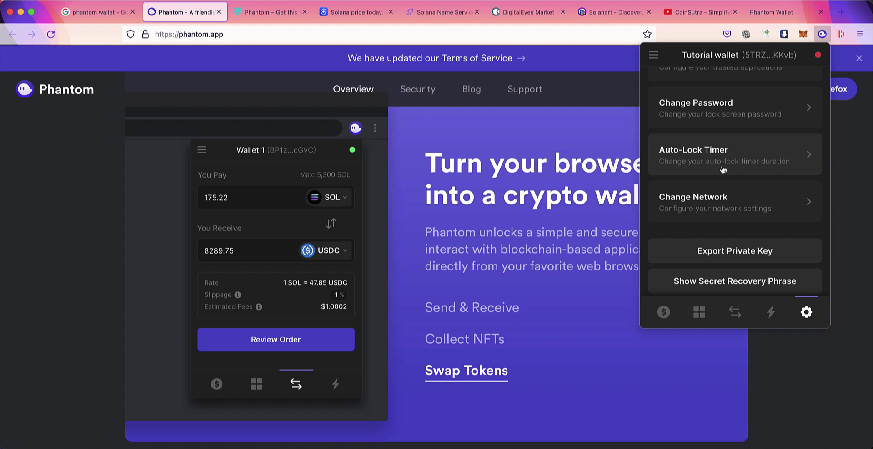
left_click(723, 169)
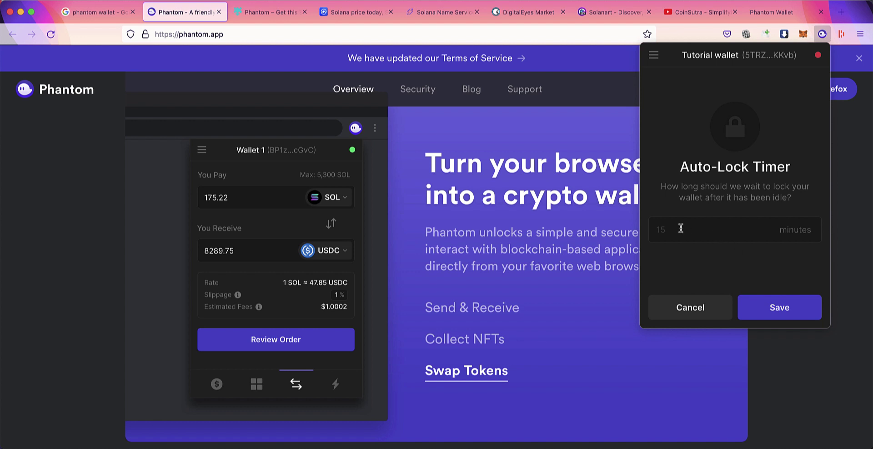
type("15")
left_click(780, 307)
Step: Review the network list, keeping Mainnet Beta, and return to the $0.00 balance view
left_click(718, 197)
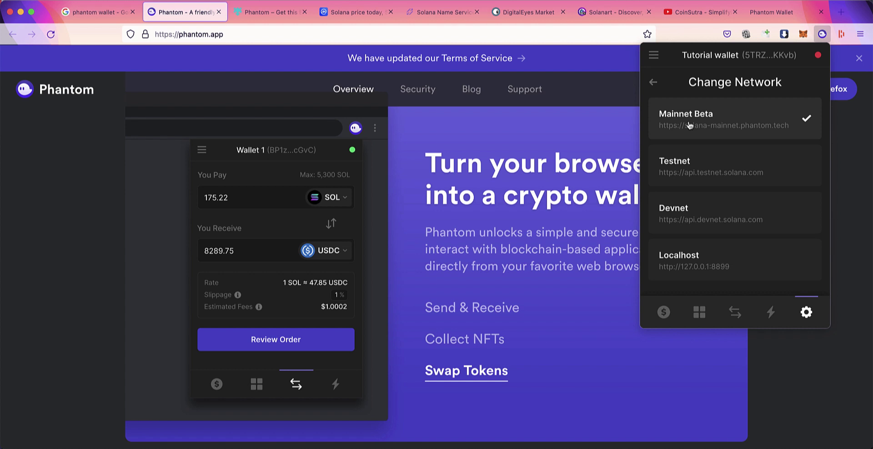
left_click(653, 83)
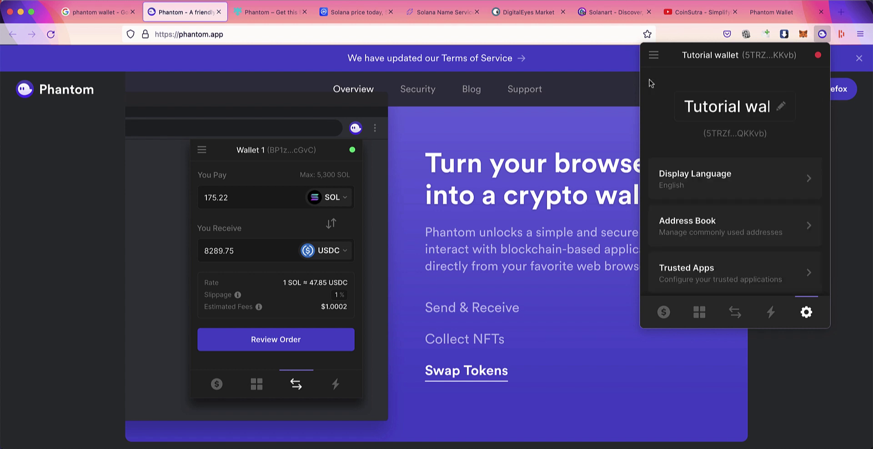
scroll(681, 173, "down", 5)
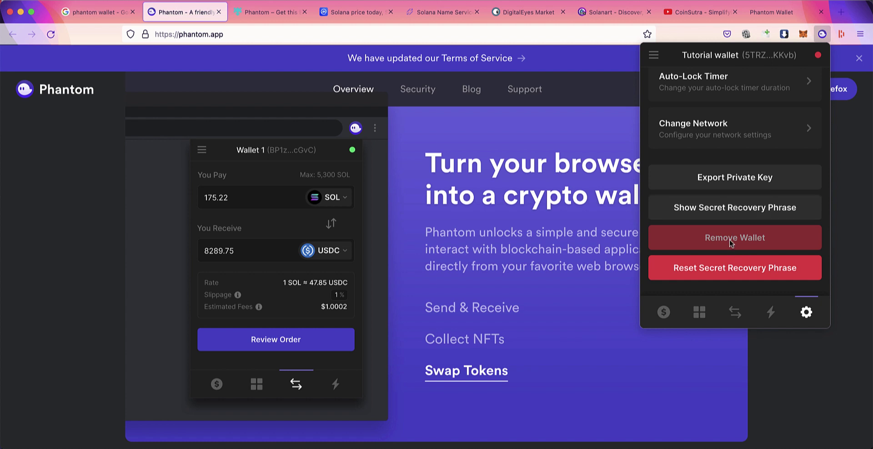
left_click(664, 312)
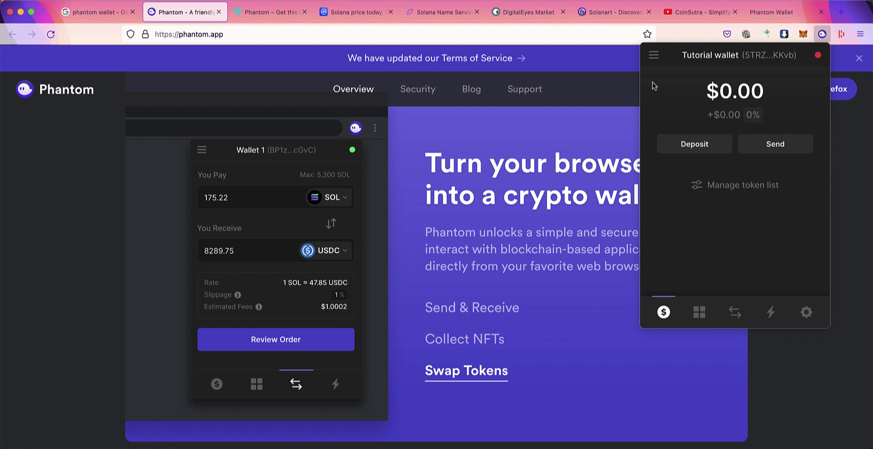
Step: Create a new wallet, Wallet 2, from the Add / Connect Wallet menu
left_click(654, 55)
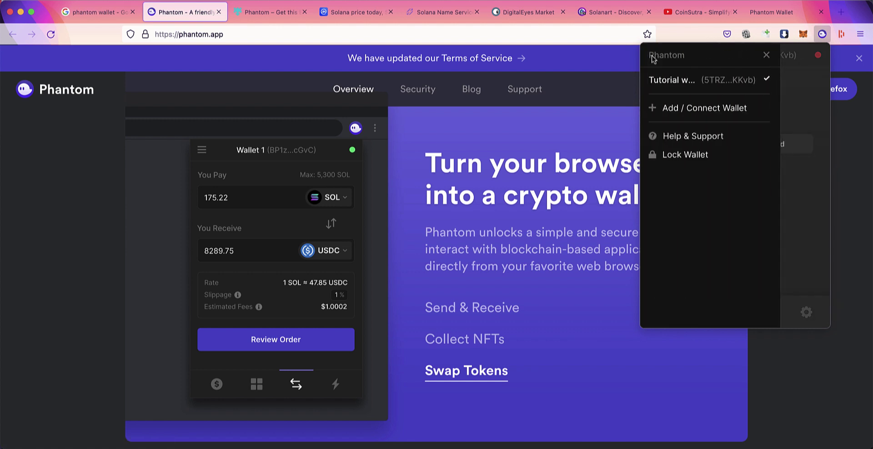
left_click(695, 109)
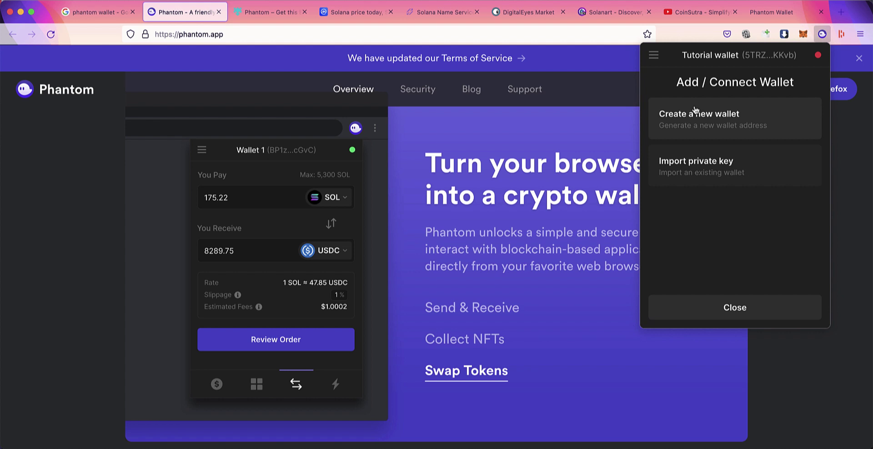
left_click(717, 122)
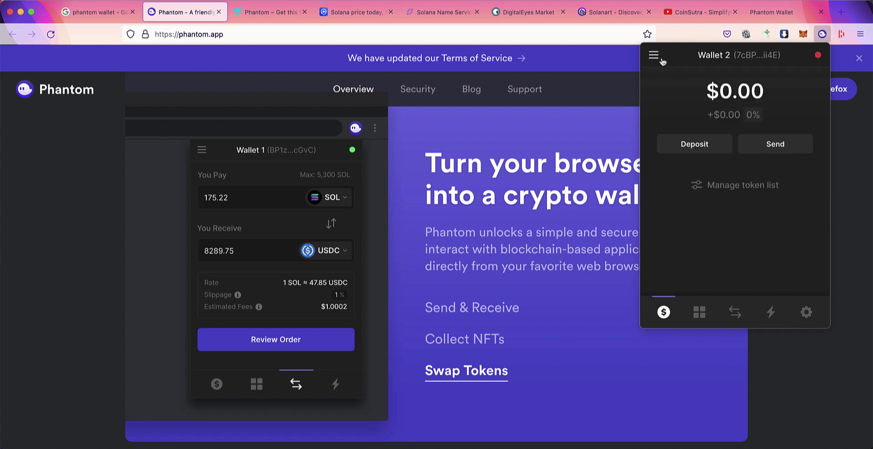
Step: Switch back to Tutorial wallet and bring up the Add / Connect Wallet options again
left_click(660, 60)
left_click(665, 75)
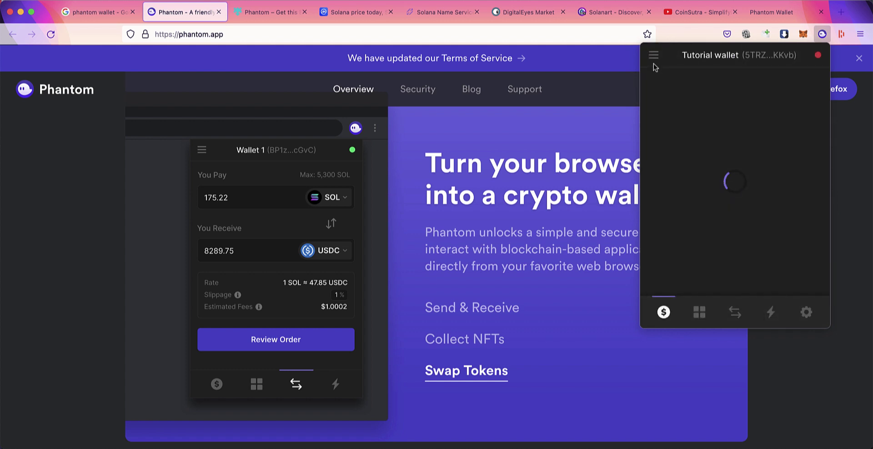
left_click(654, 56)
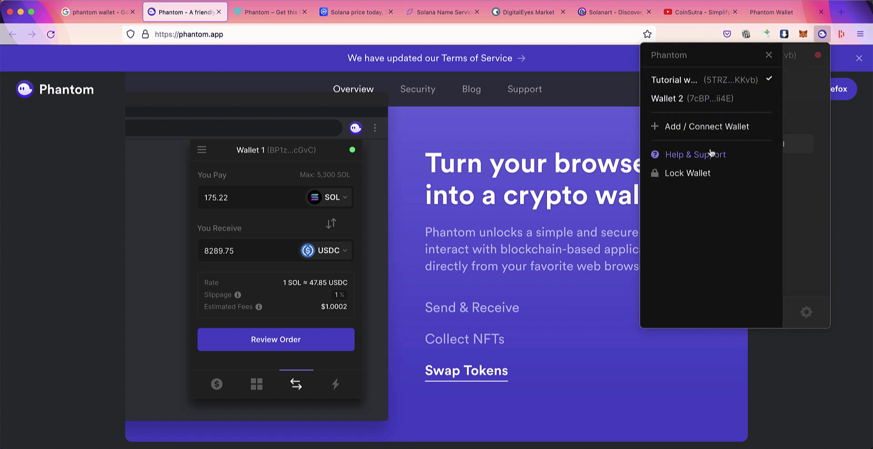
left_click(699, 137)
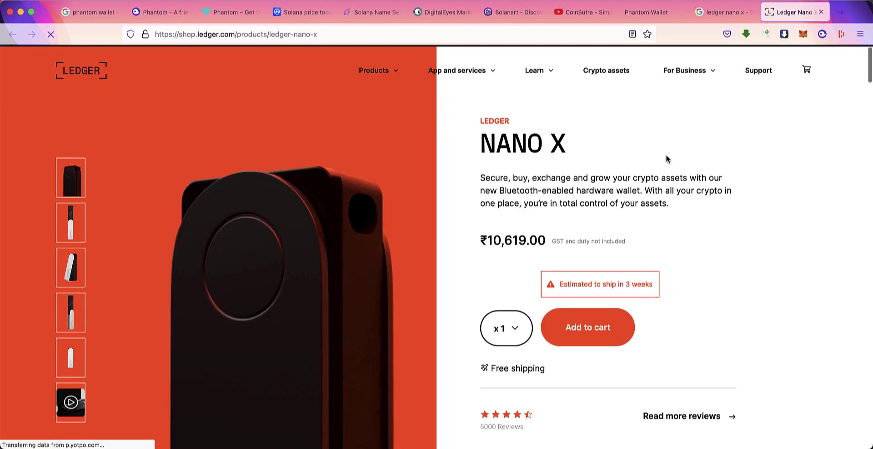
Step: Set the Nano X quantity to 2 and add them to the cart, totalling ₹21,238.00
scroll(666, 153, "down", 5)
scroll(636, 153, "up", 2)
scroll(582, 153, "up", 2)
left_click(504, 305)
left_click(509, 315)
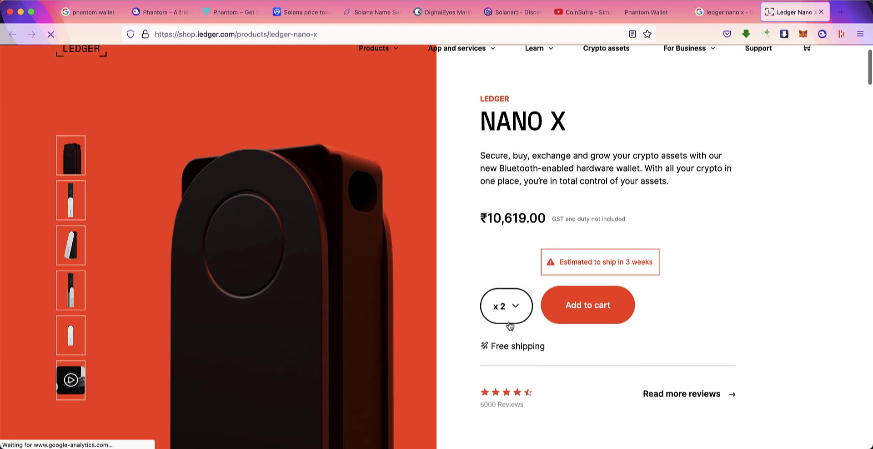
left_click(587, 305)
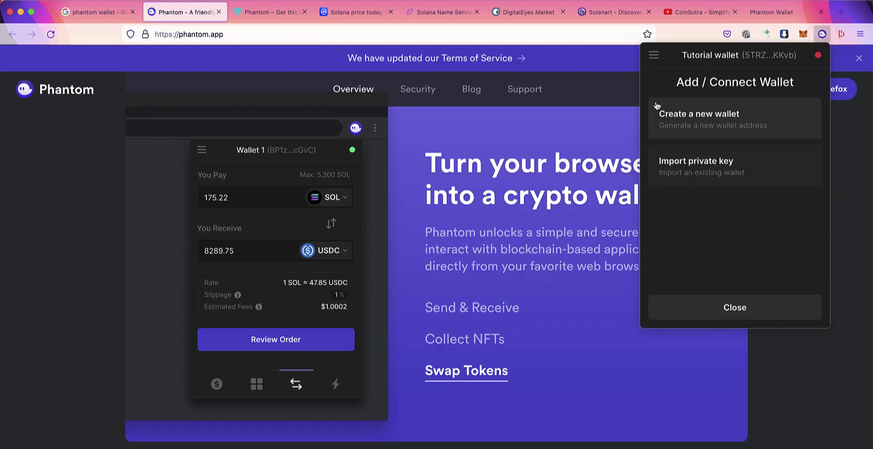
Step: Create Wallet 3, reveal its secret recovery phrase in settings, then switch back to Tutorial wallet
left_click(689, 115)
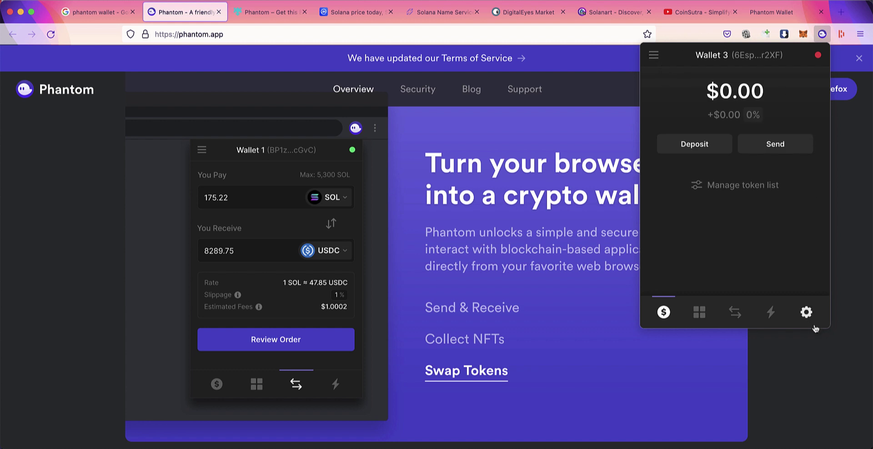
left_click(806, 312)
scroll(774, 201, "down", 5)
scroll(746, 241, "up", 1)
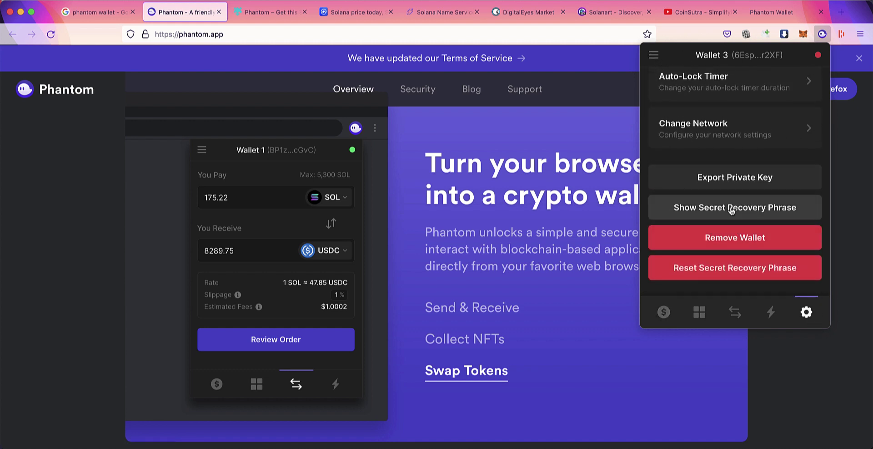
left_click(680, 207)
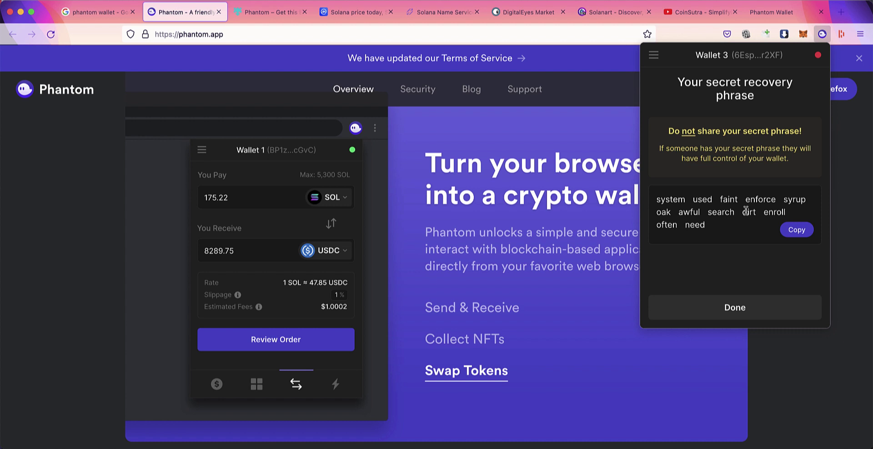
left_click(654, 54)
left_click(682, 80)
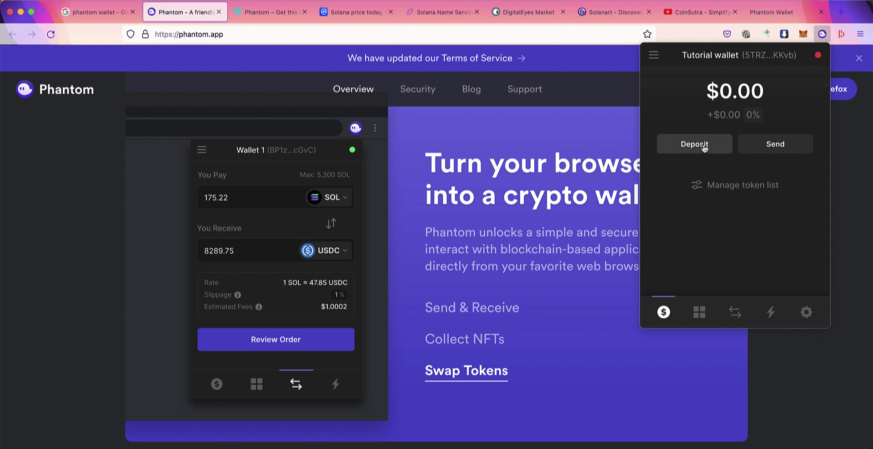
Step: Copy the Tutorial wallet's Solana (SOL) deposit address
scroll(531, 236, "down", 10)
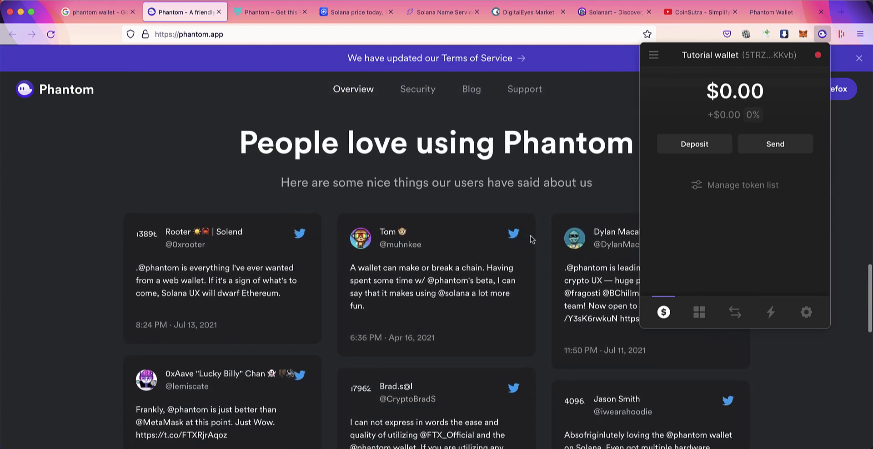
scroll(531, 236, "up", 12)
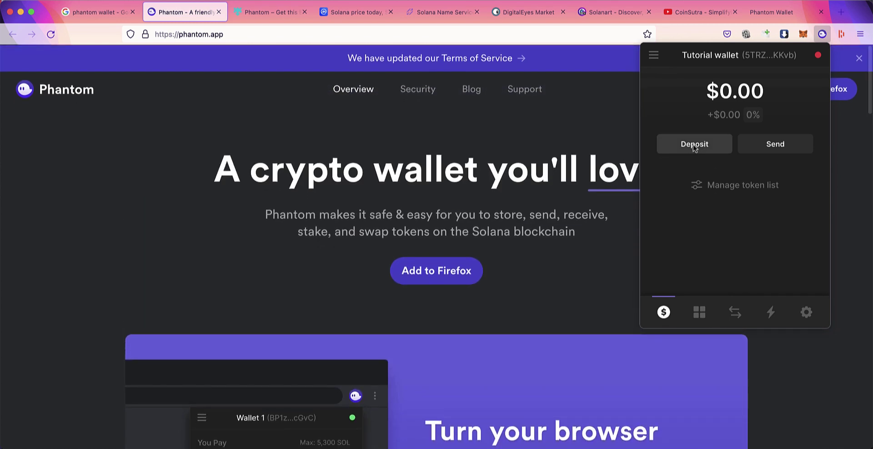
left_click(693, 143)
left_click(695, 89)
type("sol")
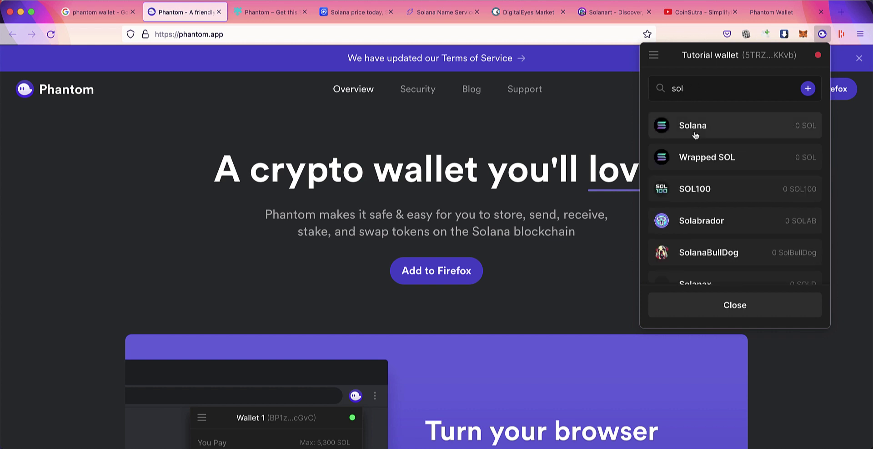
left_click(696, 129)
left_click(791, 233)
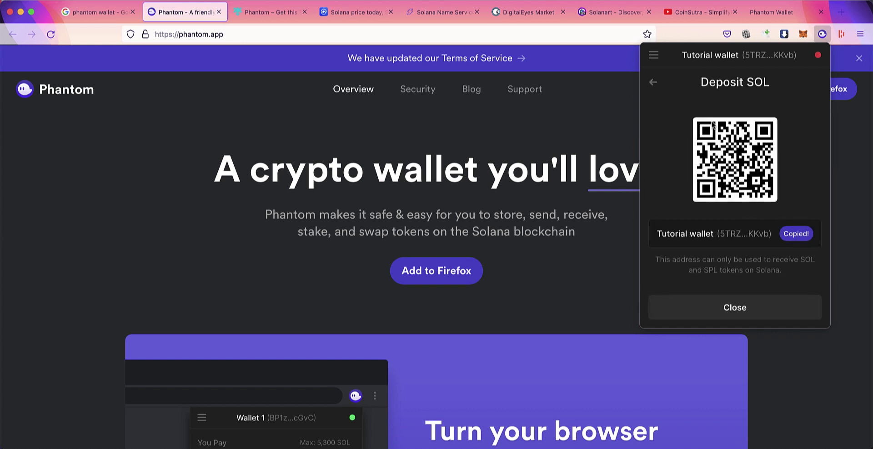
left_click(653, 82)
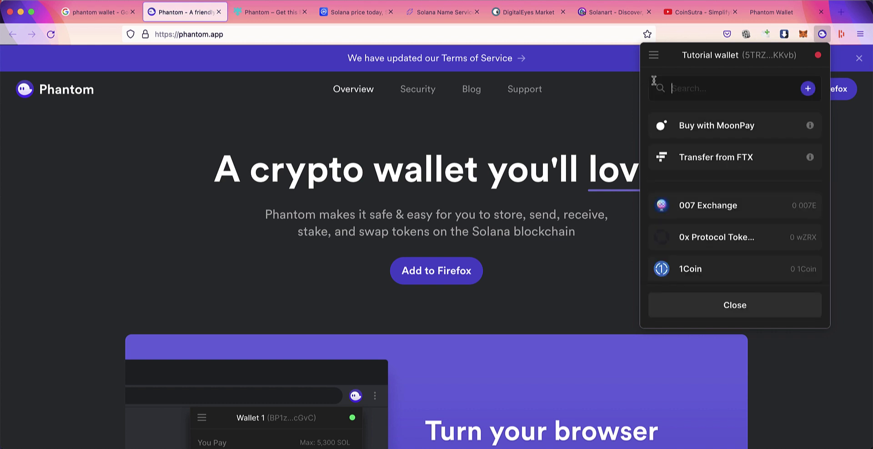
Step: Close the Phantom popup and go to the Solana Name Service tab
left_click(653, 61)
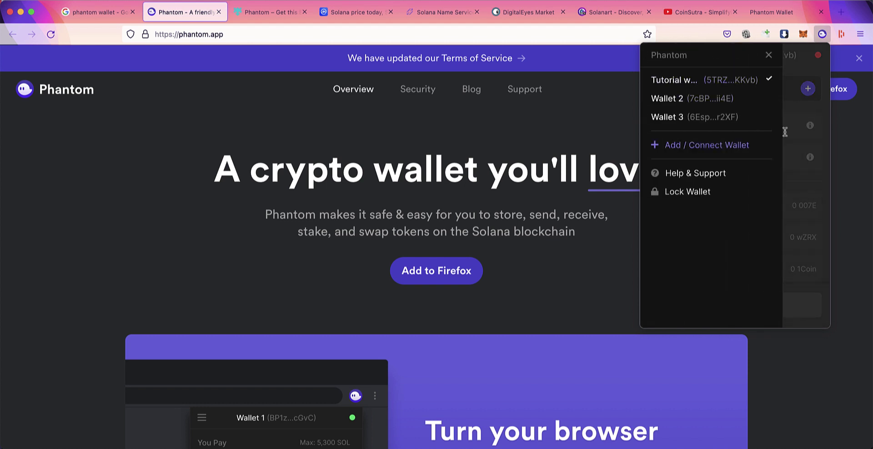
left_click(516, 137)
left_click(437, 13)
Step: Connect Bonfida Name Service to Phantom's Tutorial wallet, showing an 8.27 SOL balance
left_click(755, 88)
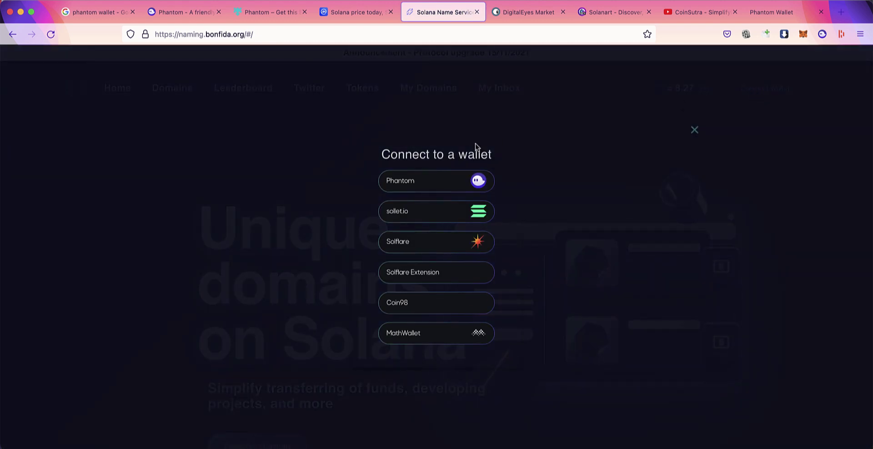
left_click(462, 187)
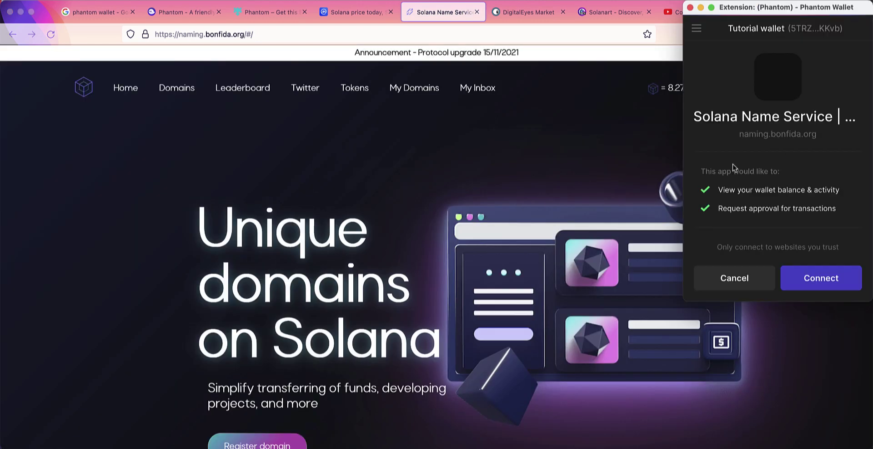
left_click(818, 284)
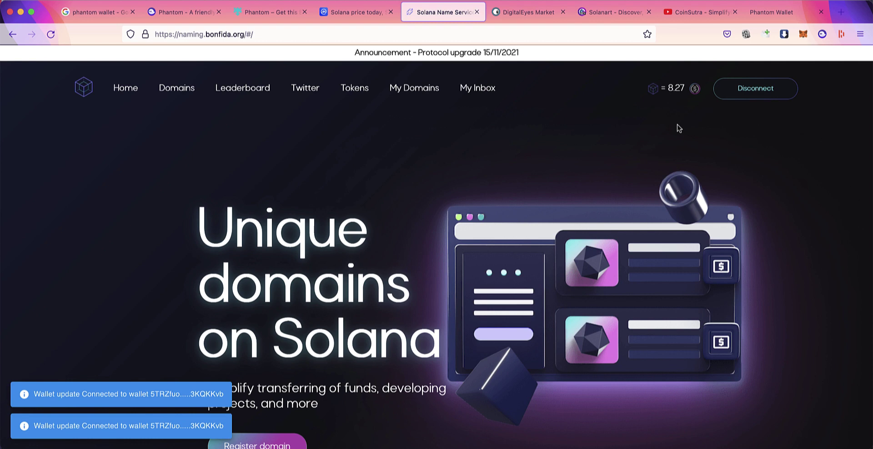
Step: On DigitalEyes Market, choose Phantom and approve the connection to the Tutorial wallet
left_click(505, 13)
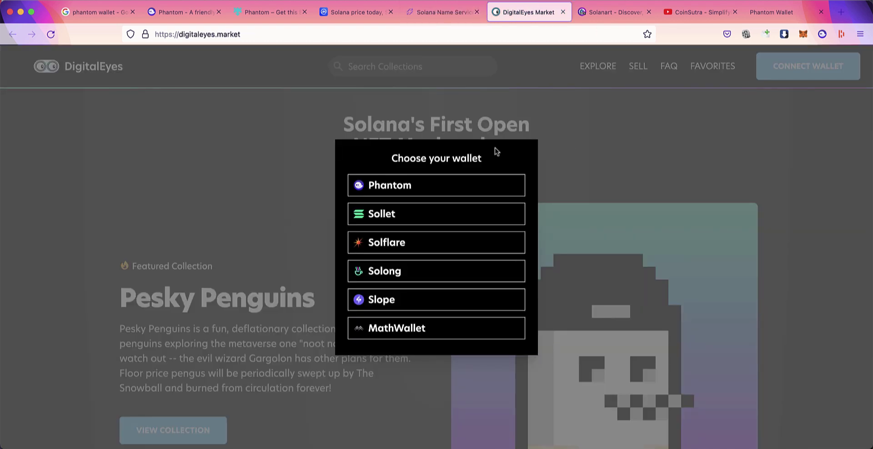
left_click(454, 186)
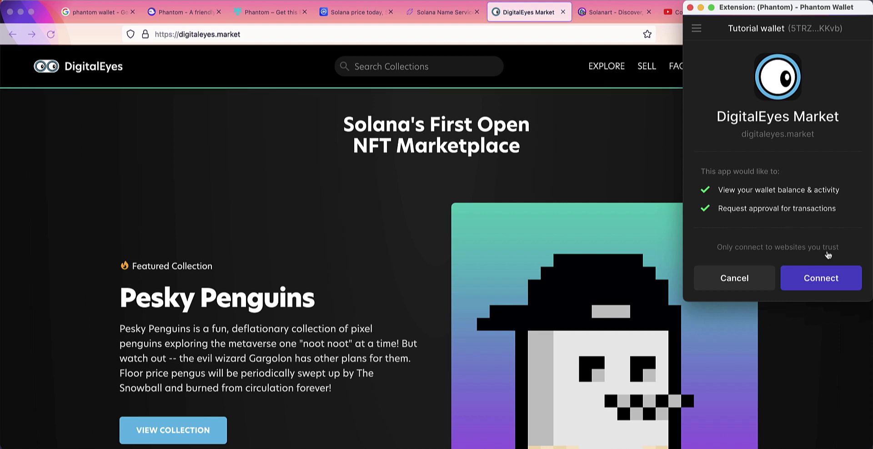
left_click(827, 273)
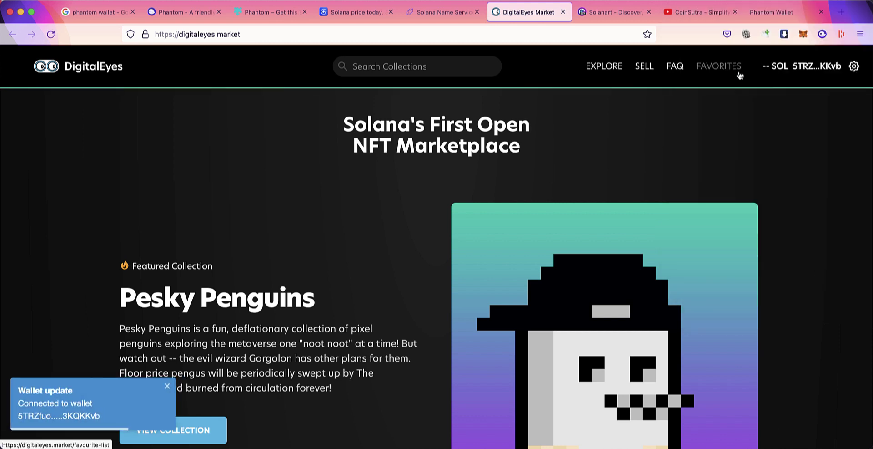
Step: Browse down to DigitalEyes' Top Verifeyed Collections, then open Phantom showing the Tutorial wallet's $0.00 balance
scroll(478, 160, "down", 3)
scroll(478, 160, "down", 10)
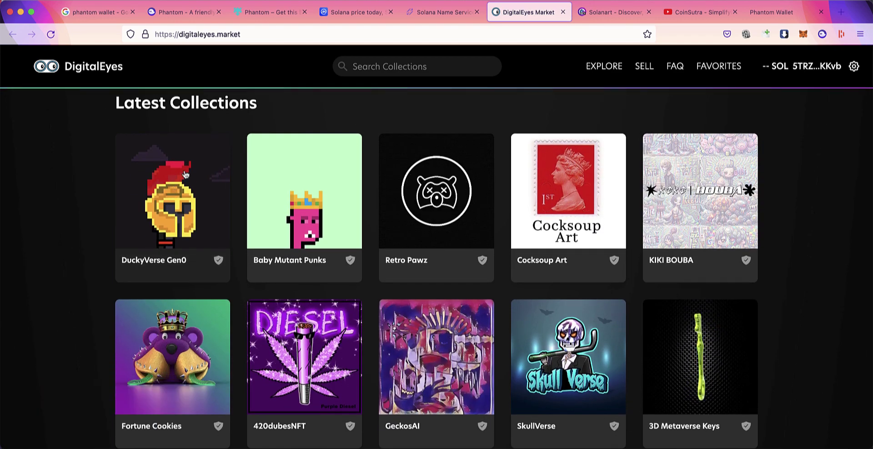
scroll(229, 156, "down", 12)
scroll(294, 187, "up", 20)
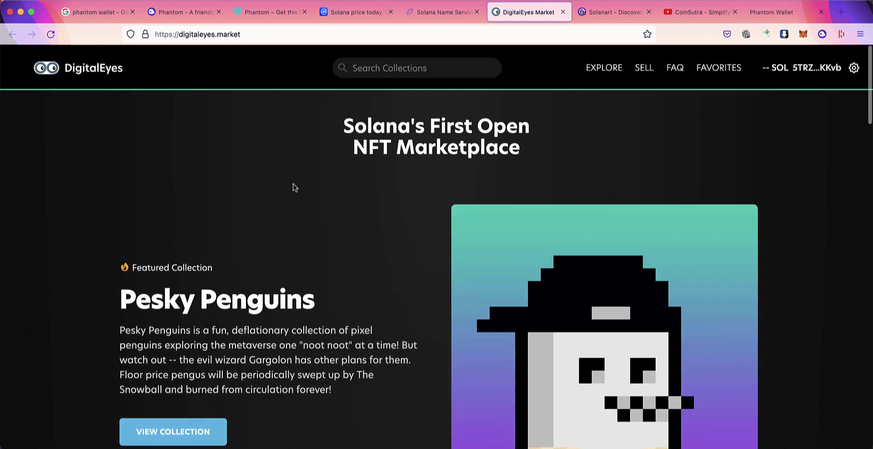
scroll(295, 187, "down", 20)
scroll(294, 185, "up", 6)
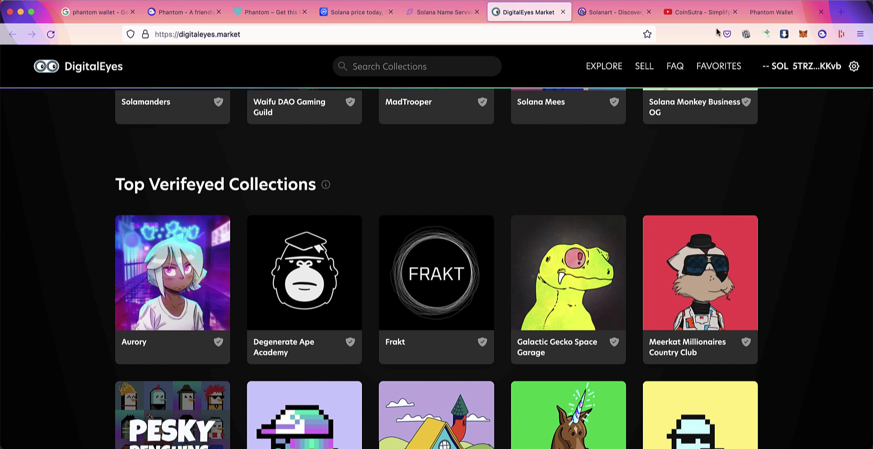
left_click(821, 34)
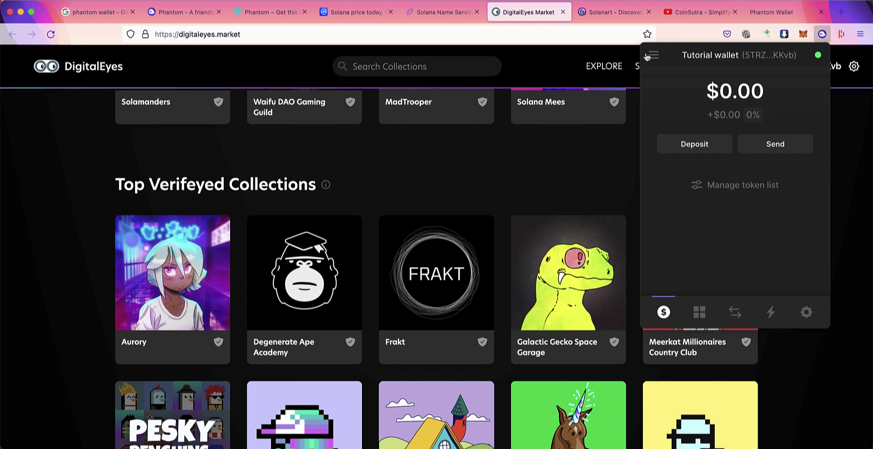
left_click(648, 55)
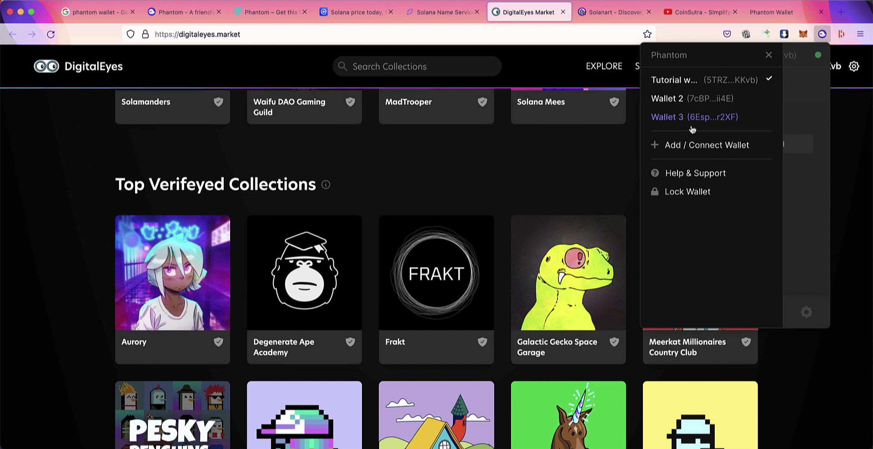
left_click(806, 99)
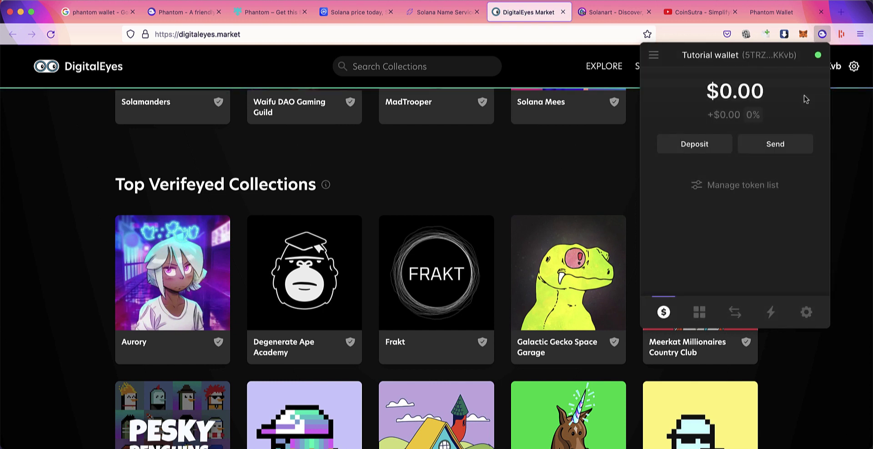